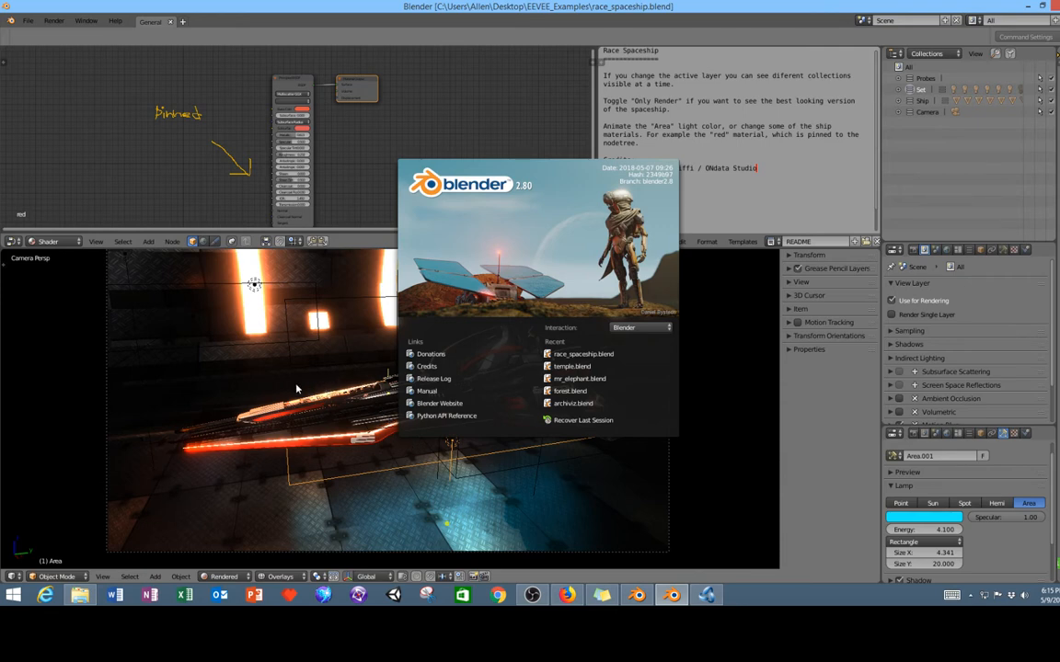
- Close the splash screen, view the race spaceship from another angle, and start a new scene from the start-up file
left_click(341, 353)
middle_click_drag(357, 424, 428, 430)
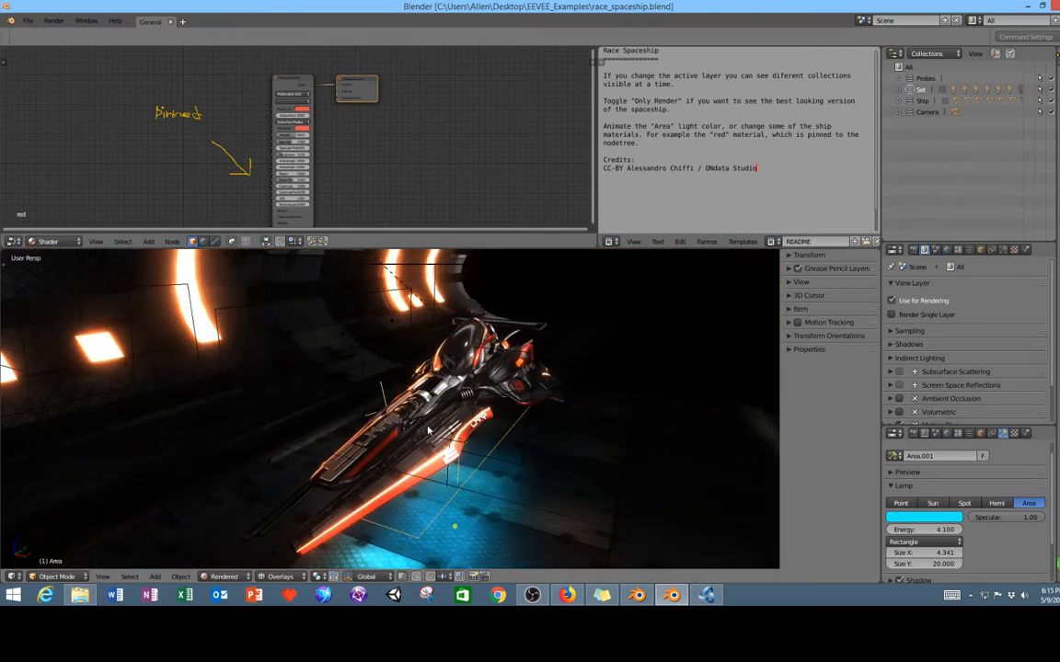
left_click(29, 21)
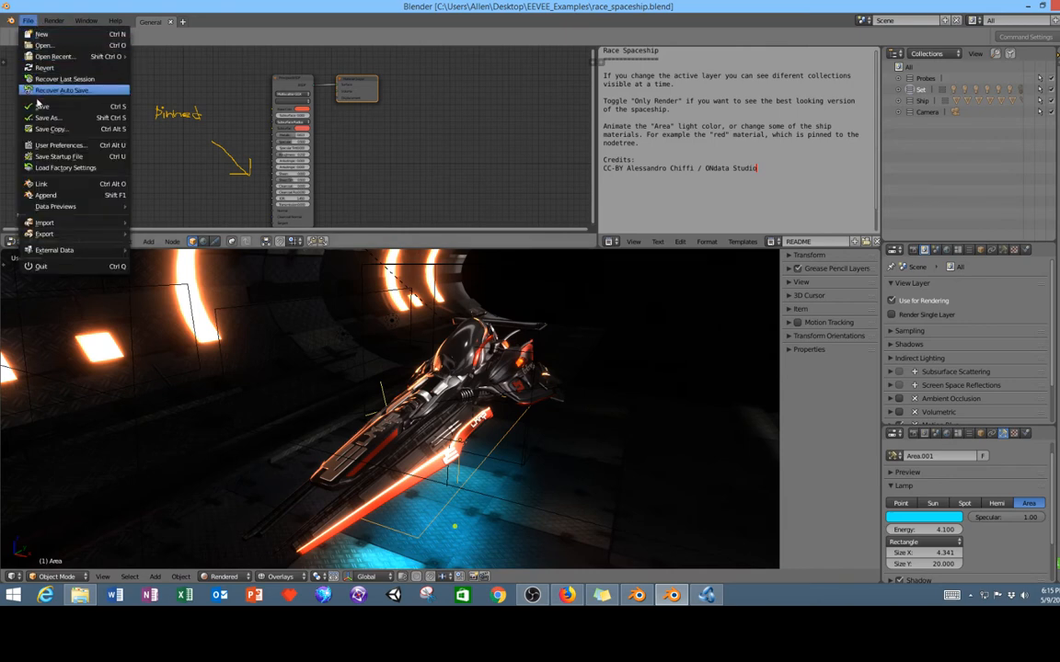
left_click(37, 34)
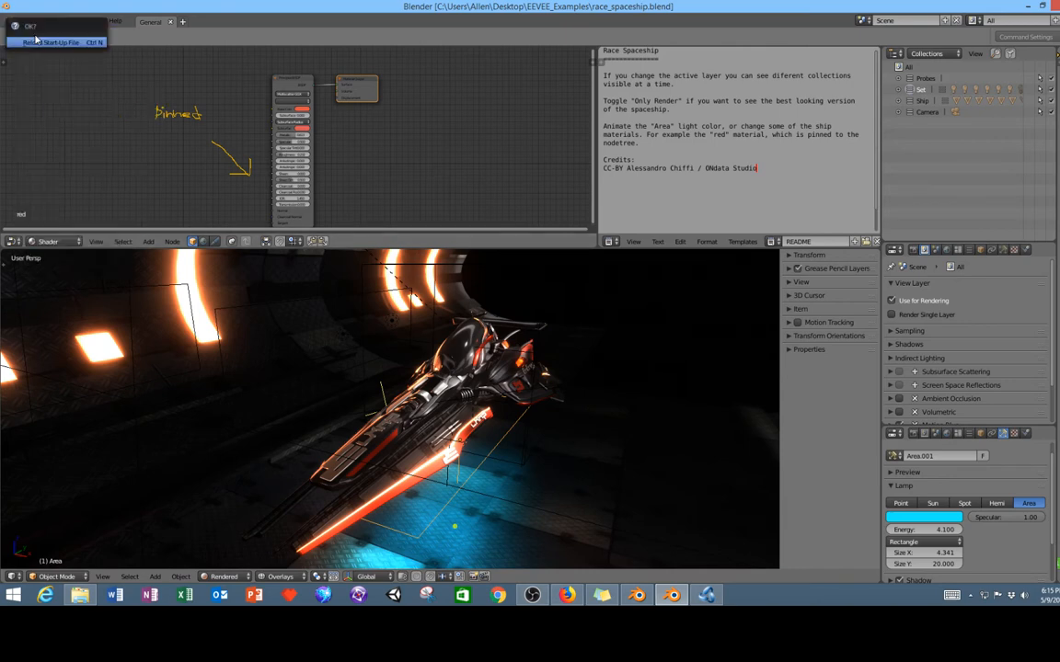
left_click(36, 43)
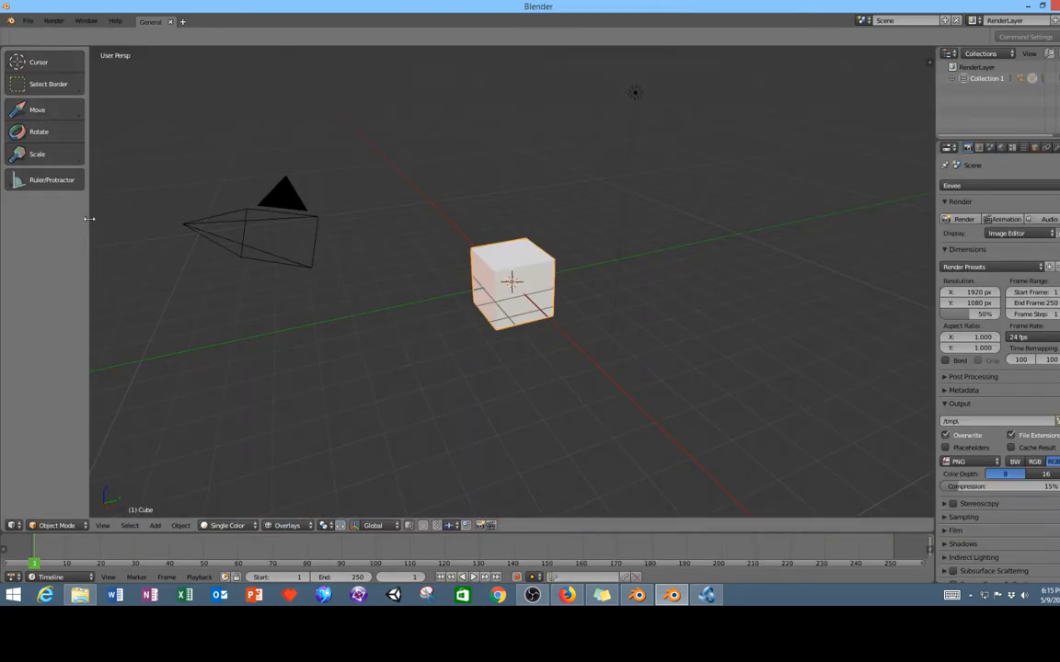
- Narrow the tool shelf to icons only, widen it well past the labels, and settle on a moderate width with labels
left_click_drag(89, 218, 38, 237)
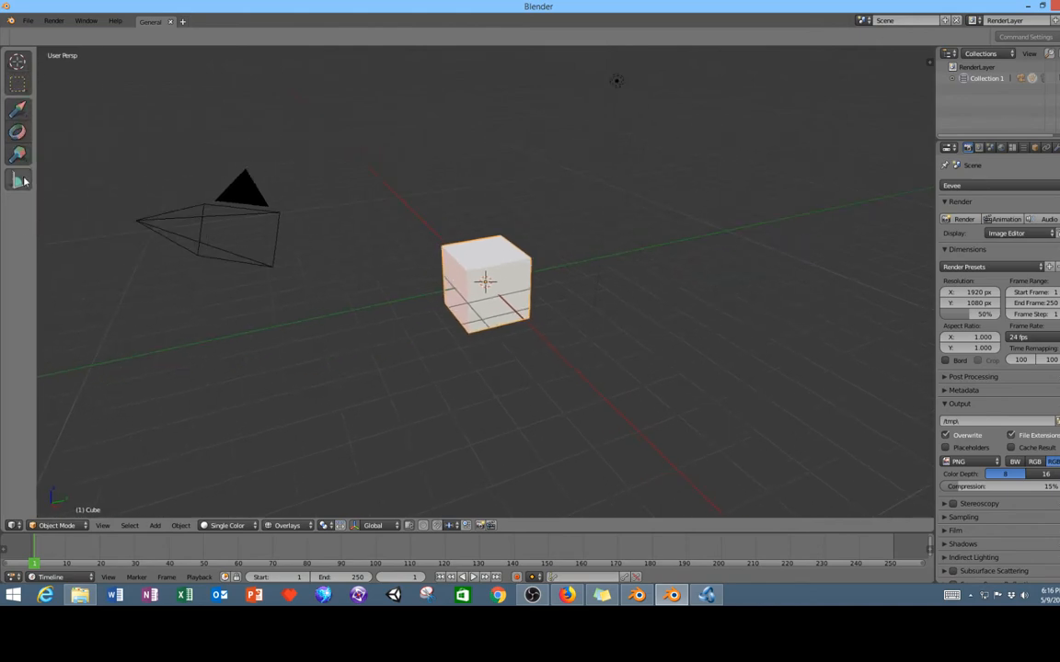
left_click_drag(36, 249, 222, 273)
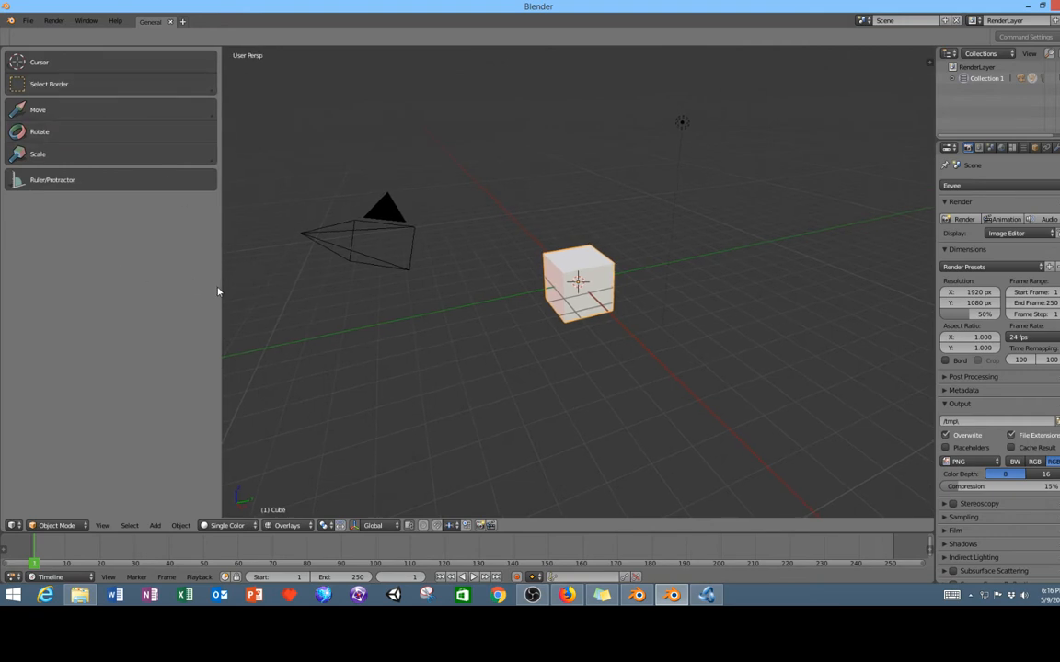
left_click_drag(221, 298, 103, 295)
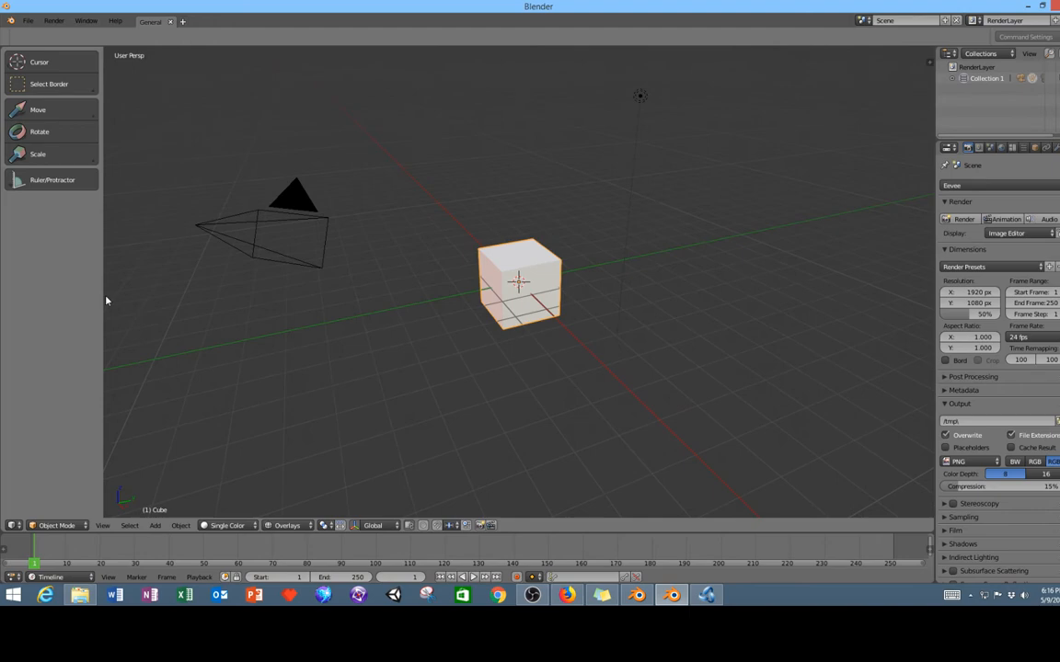
- Put the cube in Sculpt Mode and activate the SculptDraw, Grab, Snake Hook, Crease, Nudge and Fill/Deepen brushes in turn
left_click(57, 526)
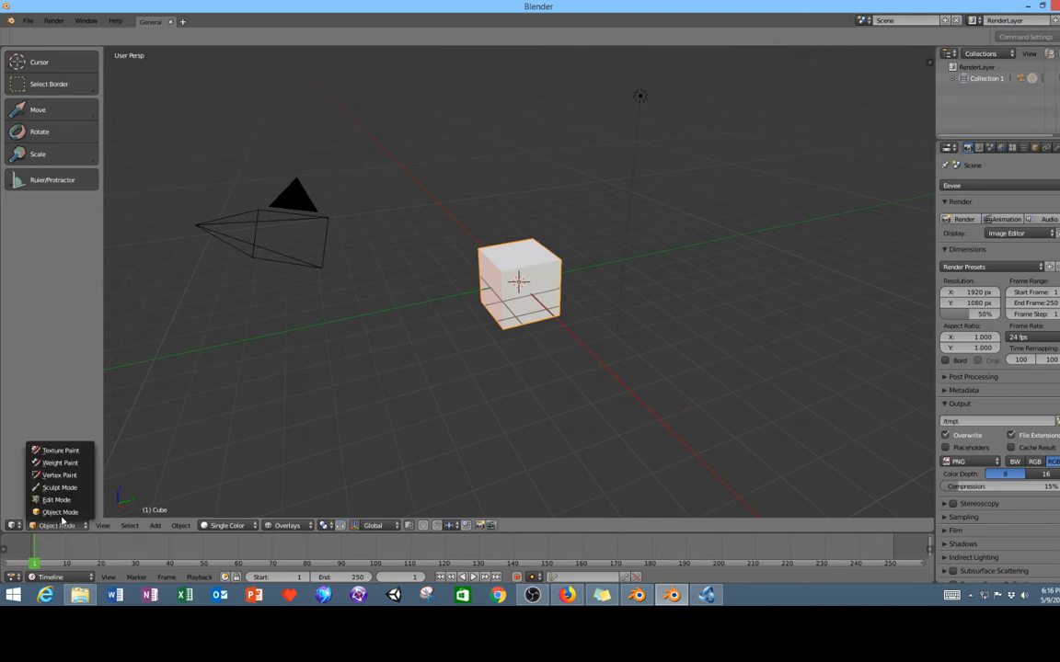
left_click(62, 489)
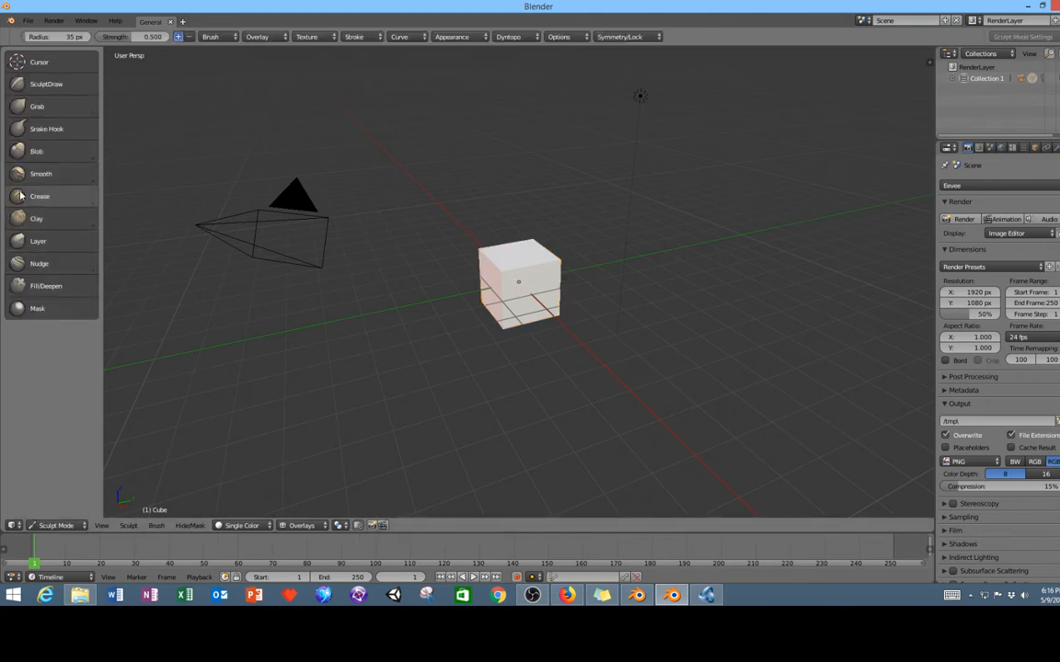
left_click(46, 84)
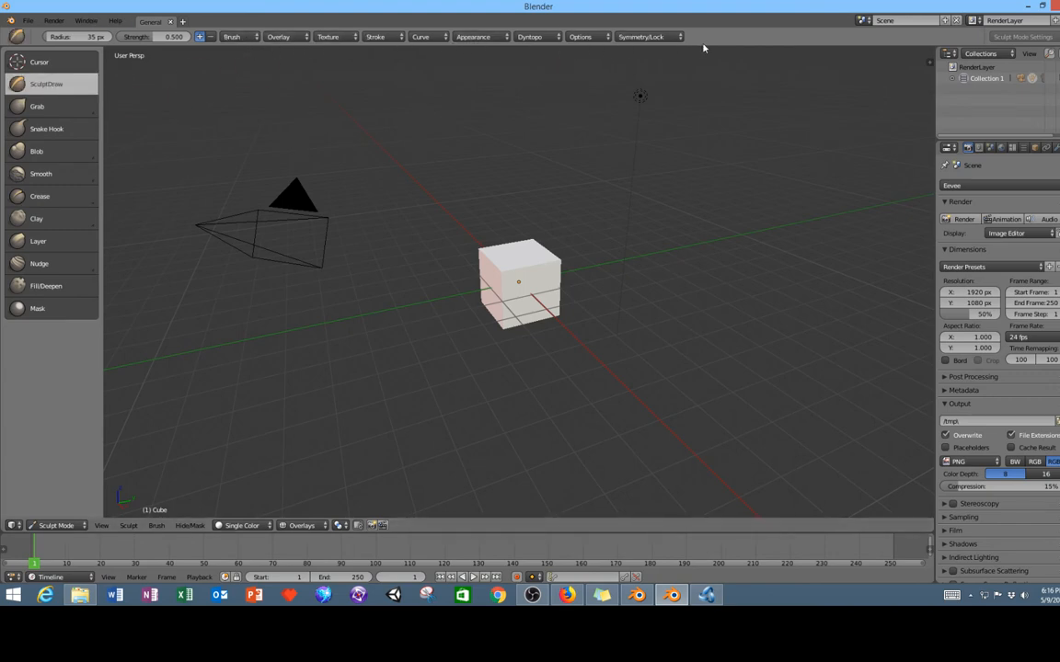
left_click(62, 107)
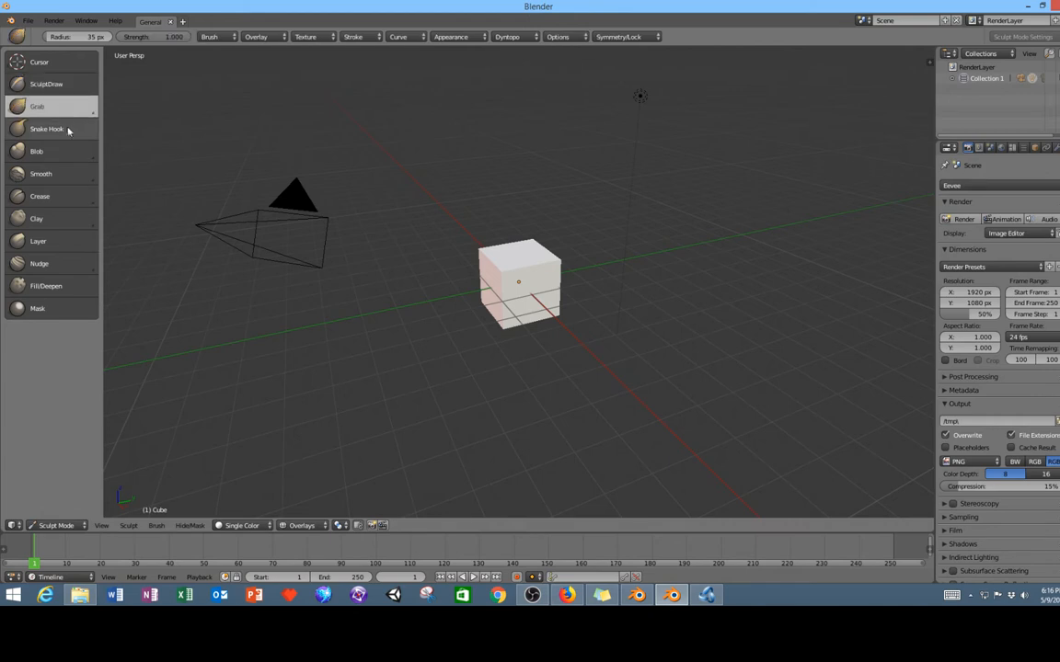
left_click(67, 130)
left_click(57, 195)
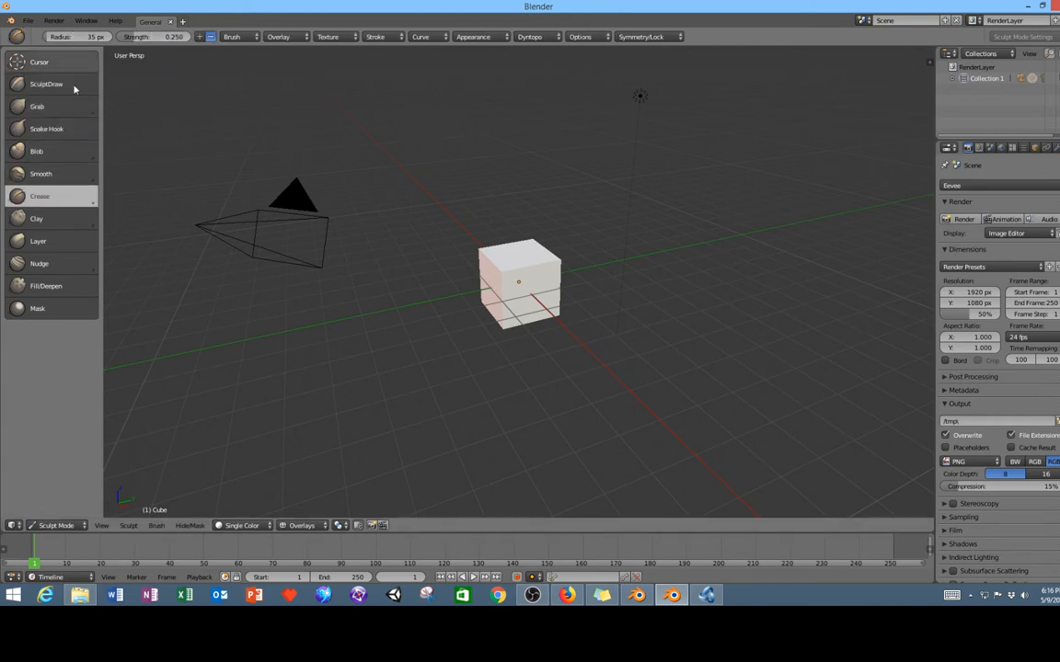
left_click(46, 263)
left_click(47, 286)
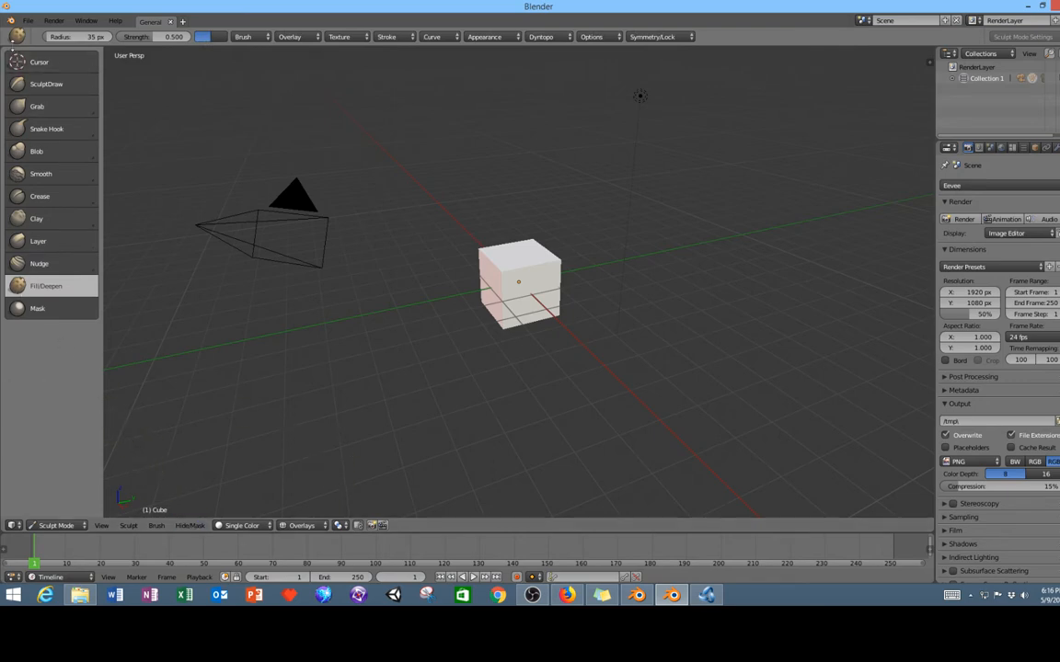
- Append all brushes from the Brush category of brushSet_mechanical_01.blend in the bookmarked sculpt brush pack folder
left_click(28, 20)
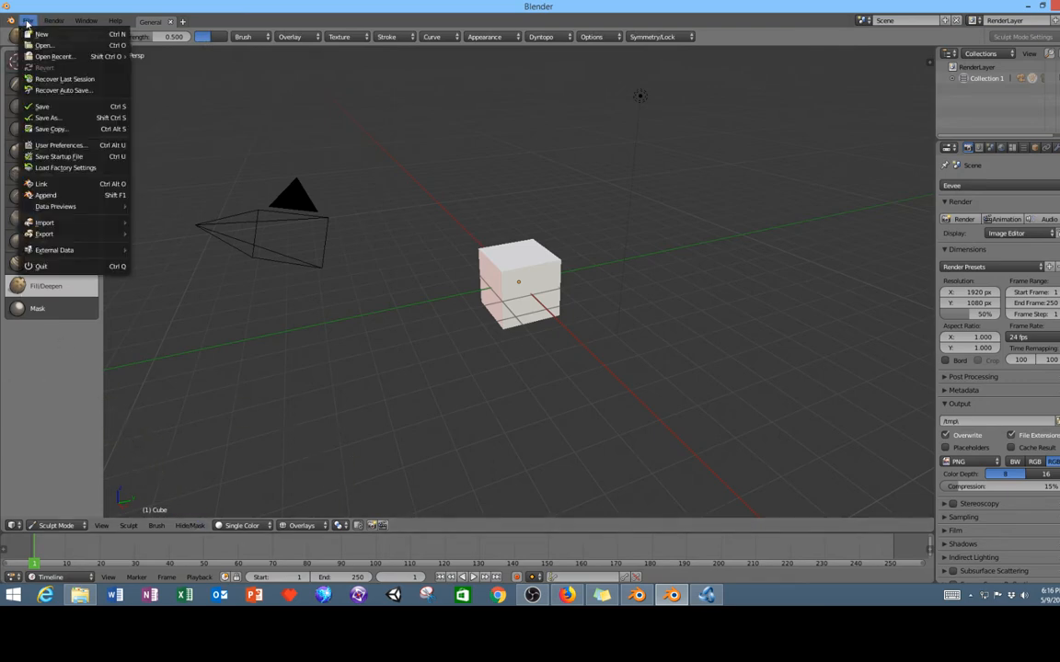
left_click(44, 195)
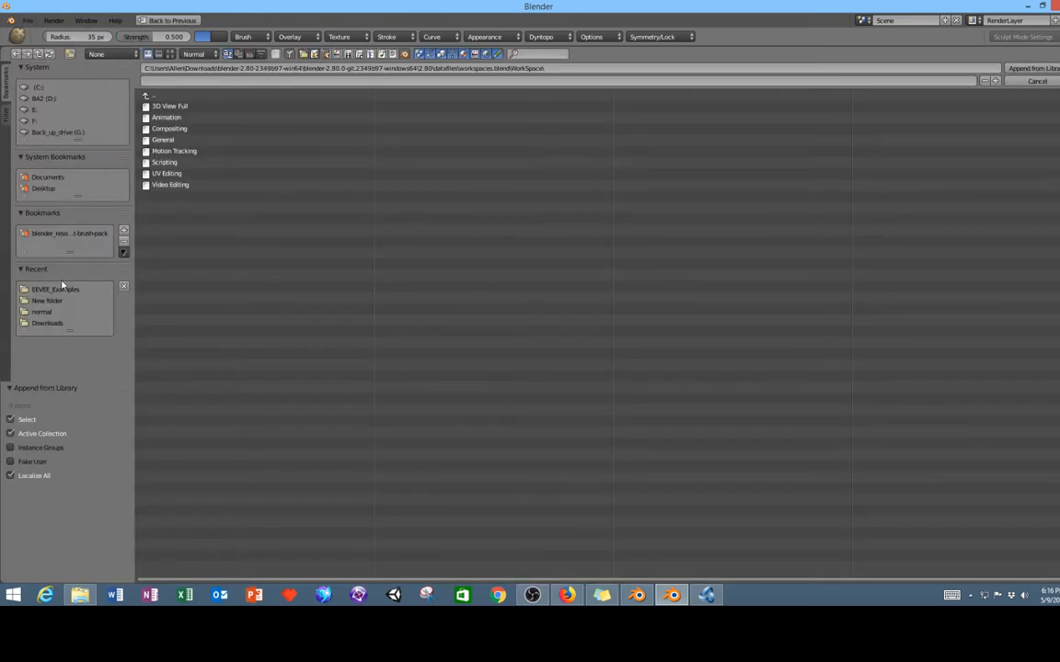
double_click(64, 234)
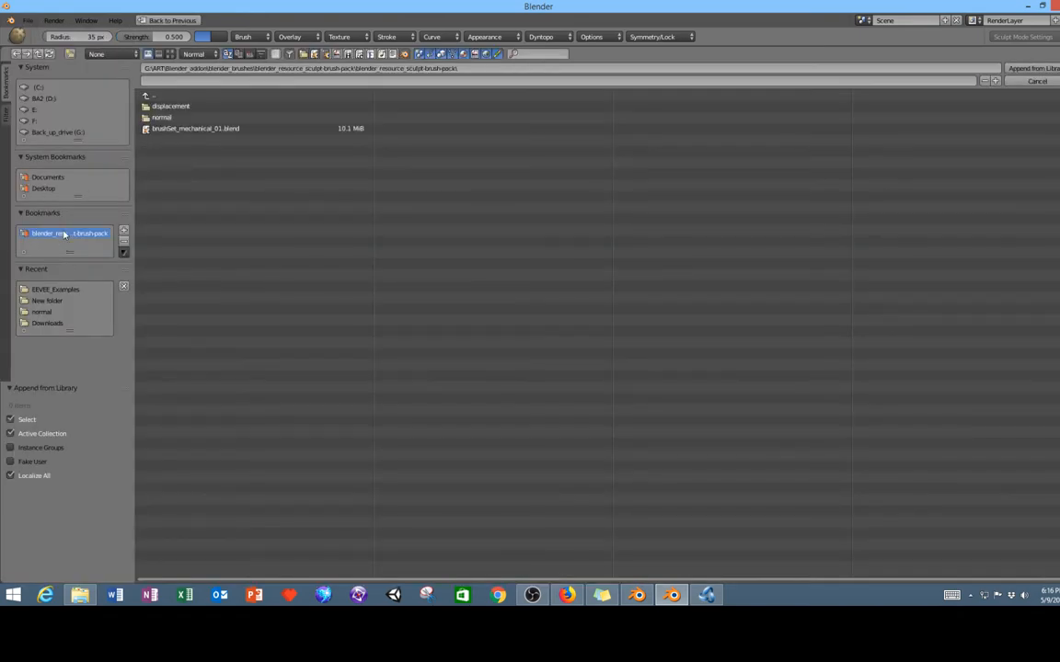
left_click(166, 129)
double_click(166, 129)
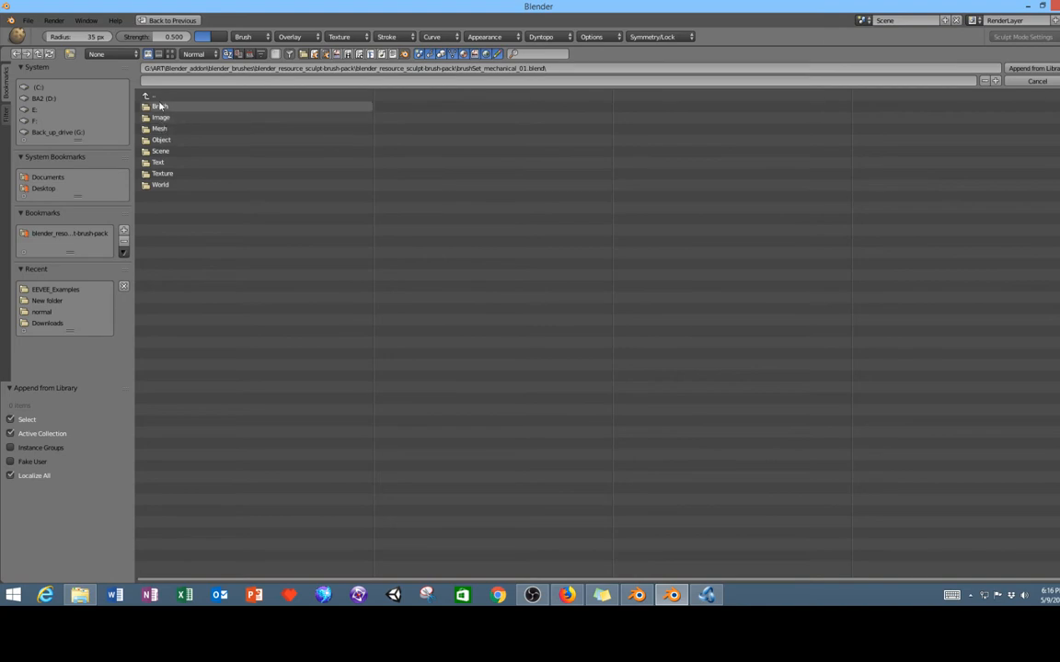
double_click(159, 107)
mouse_move(683, 531)
left_mouse_down()
mouse_move(289, 400)
mouse_move(130, 135)
mouse_move(136, 111)
left_mouse_up()
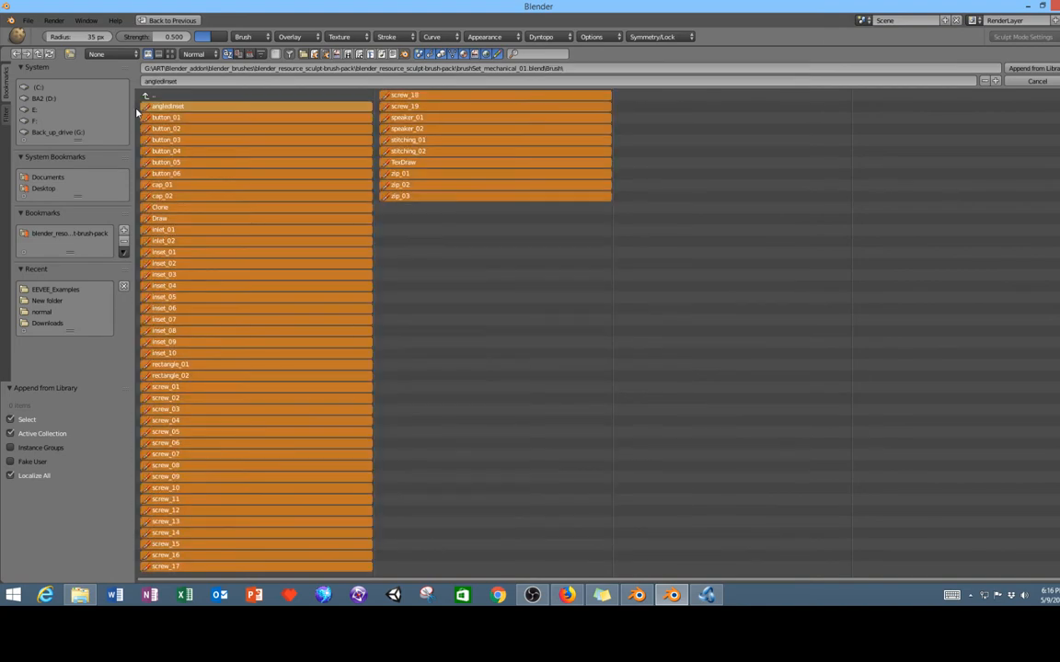
key("Return")
- Activate the button_01 brush and examine the list of appended brushes grouped under it
left_click(52, 90)
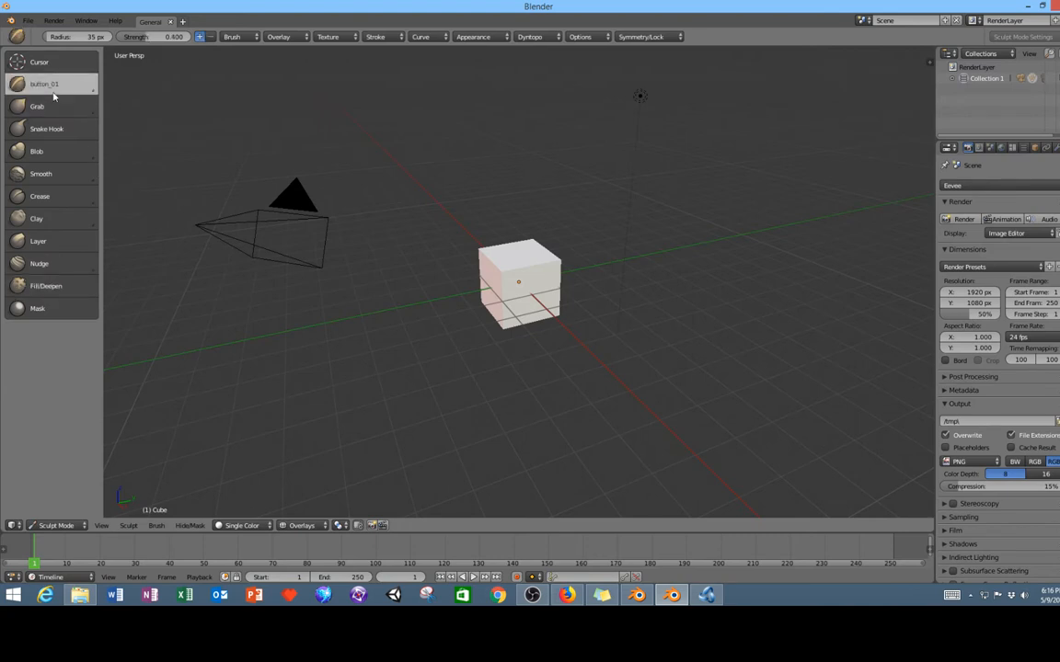
left_click(52, 92)
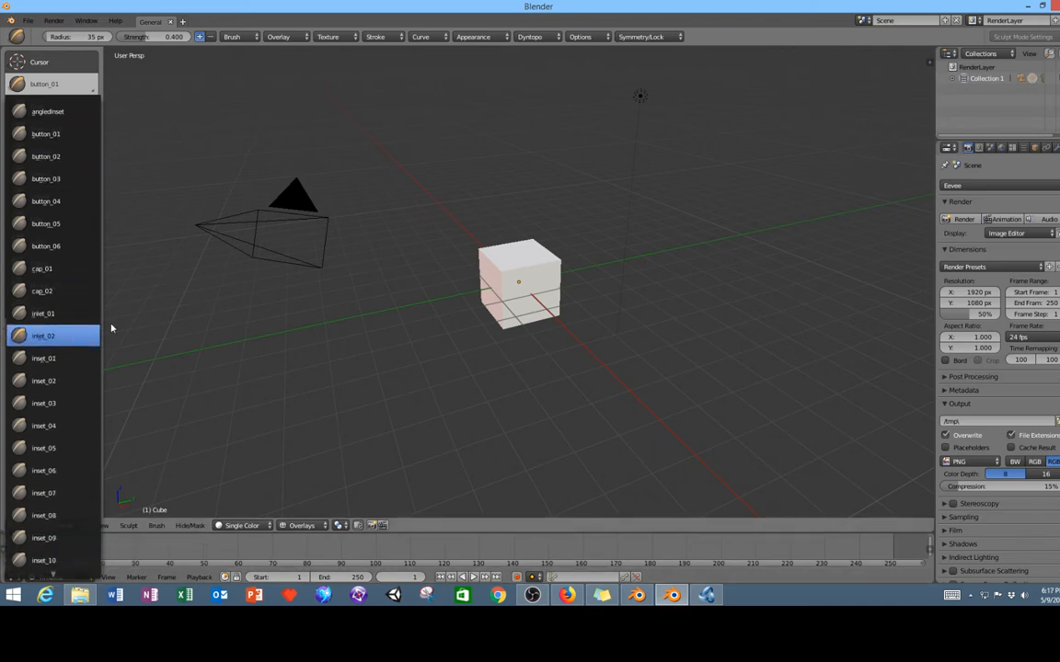
left_click(46, 84)
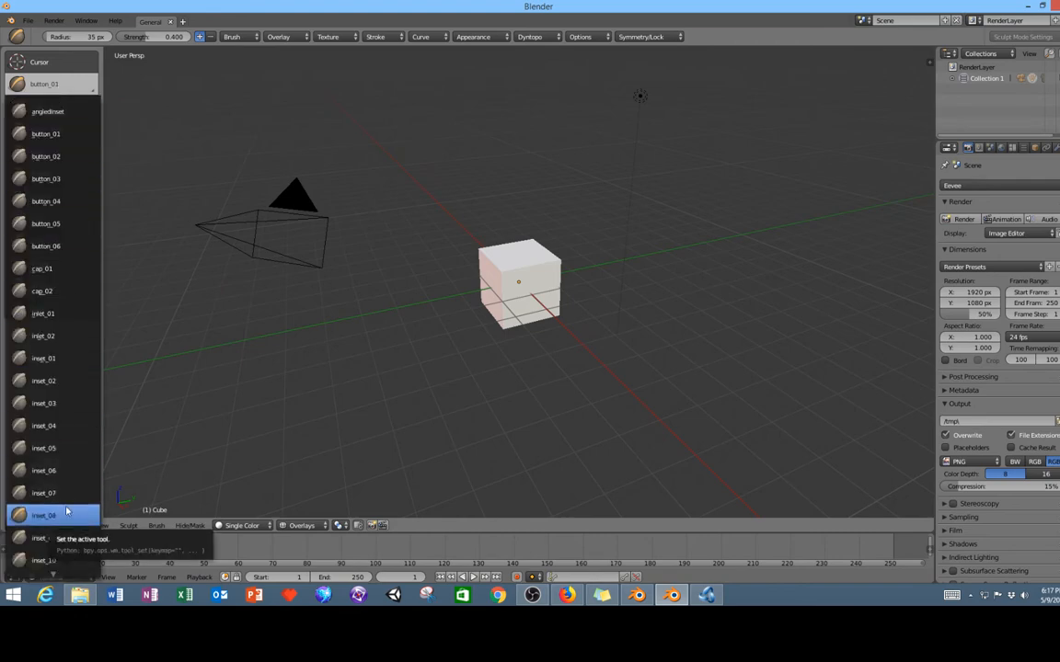
mouse_move(46, 585)
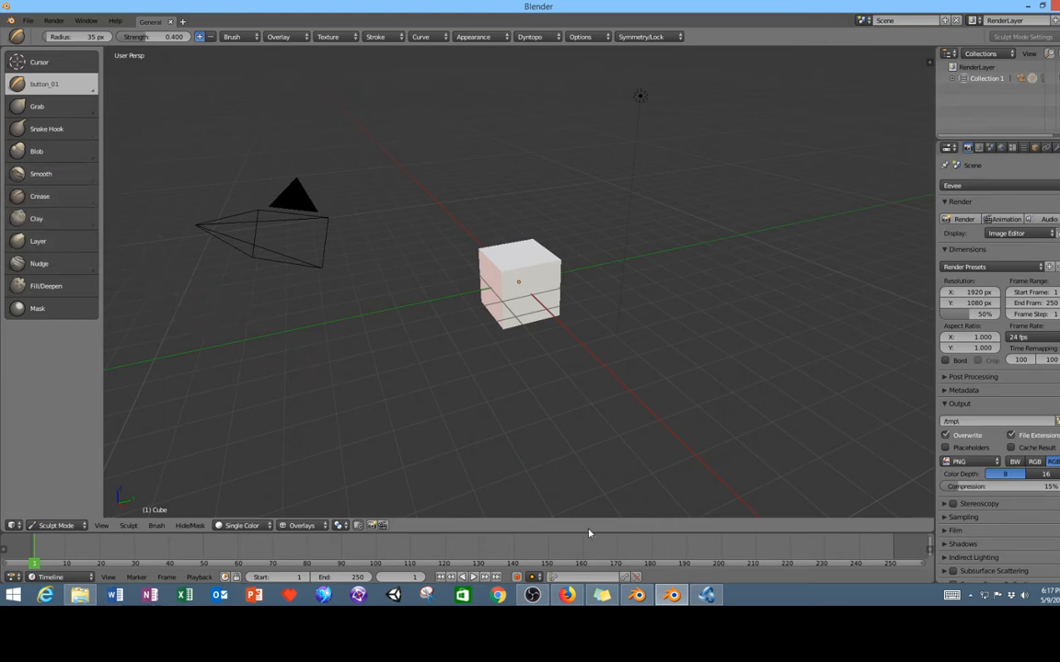
- Discard the sculpting scene and load a fresh default scene with the cube in Object Mode
left_click(27, 20)
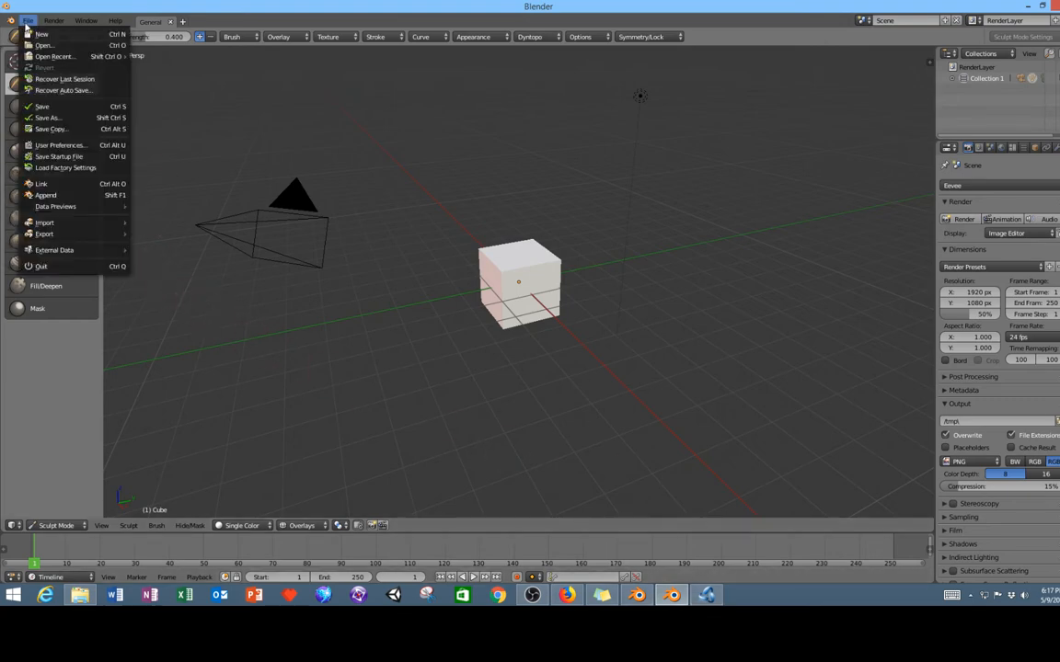
left_click(37, 79)
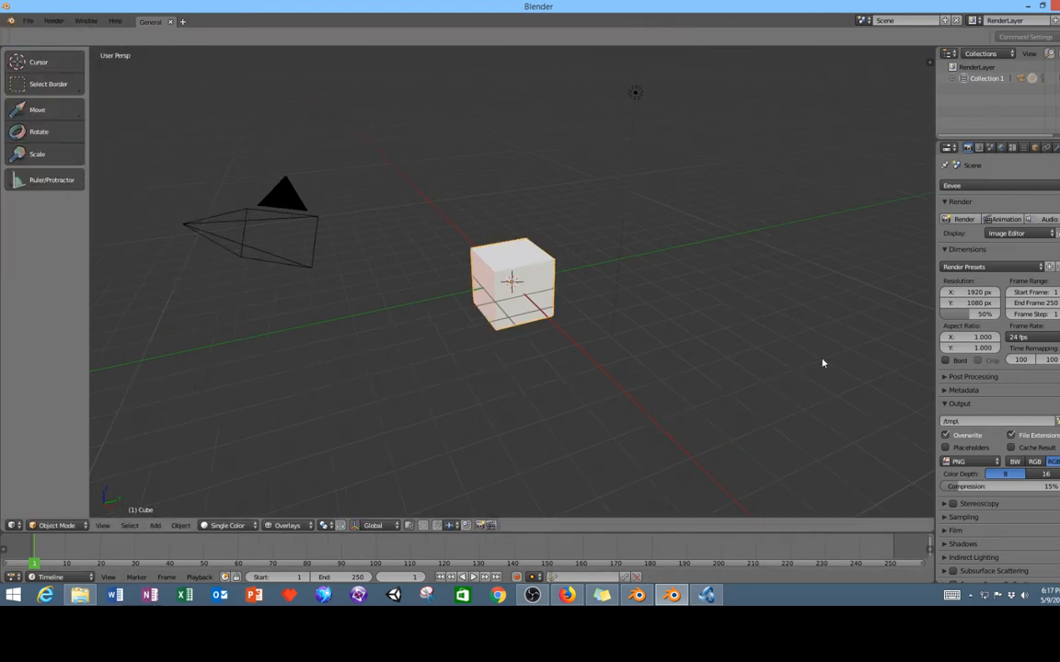
- Switch to the Blender 2.79 window and display the Grease Pencil tools in its tool shelf
left_click(639, 596)
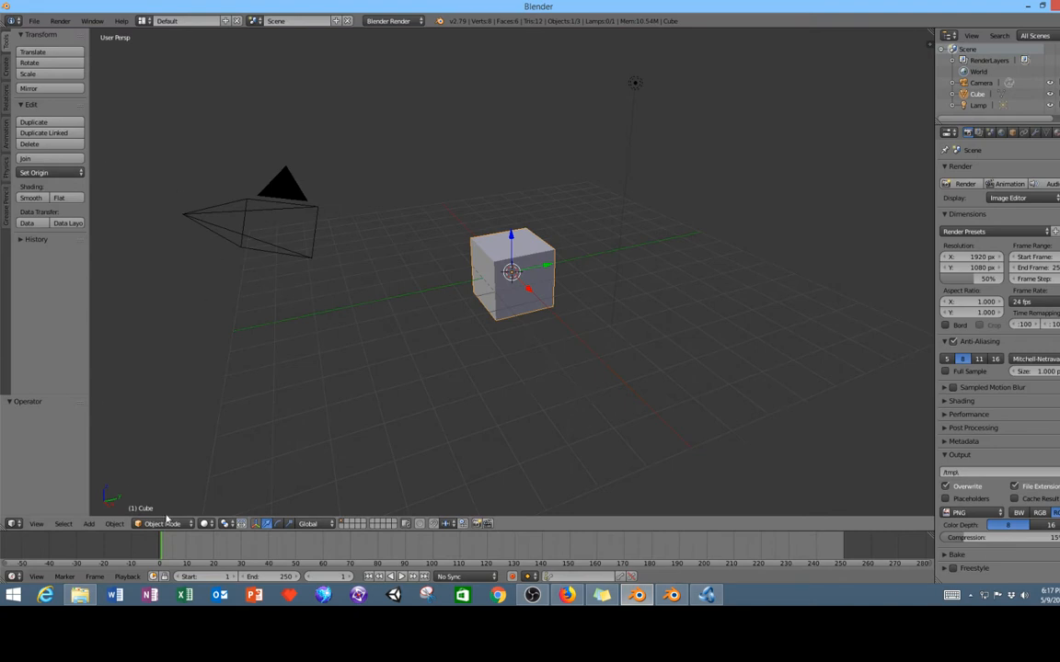
left_click(162, 523)
left_click(6, 213)
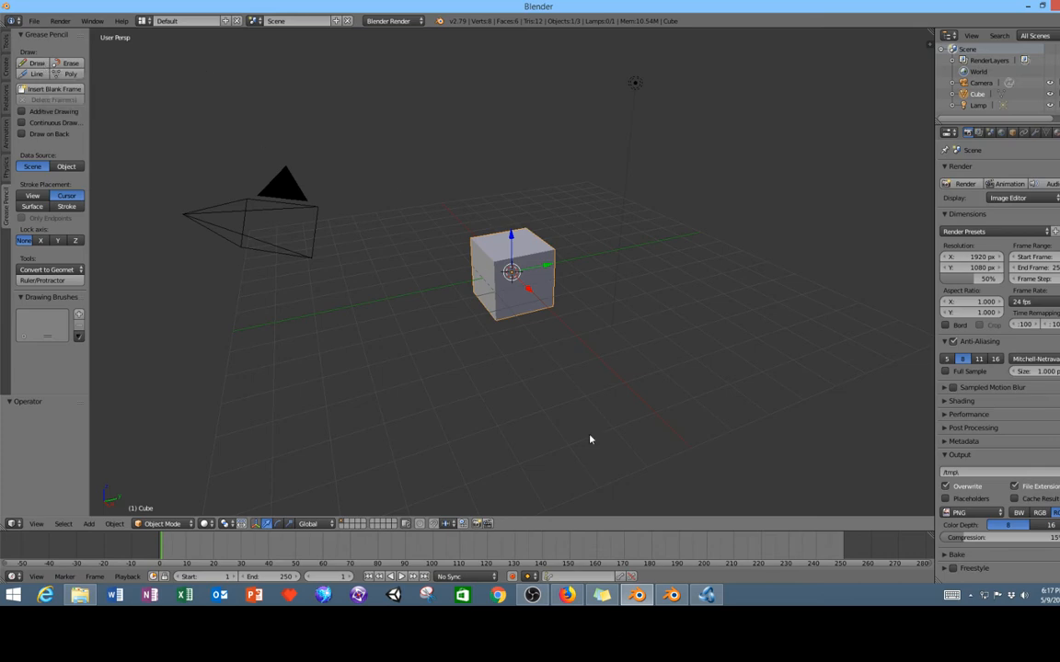
- Compare the Blender 2.80 and 2.79 windows by alternating between them, and widen the tool shelf in Blender 2.80
left_click(672, 595)
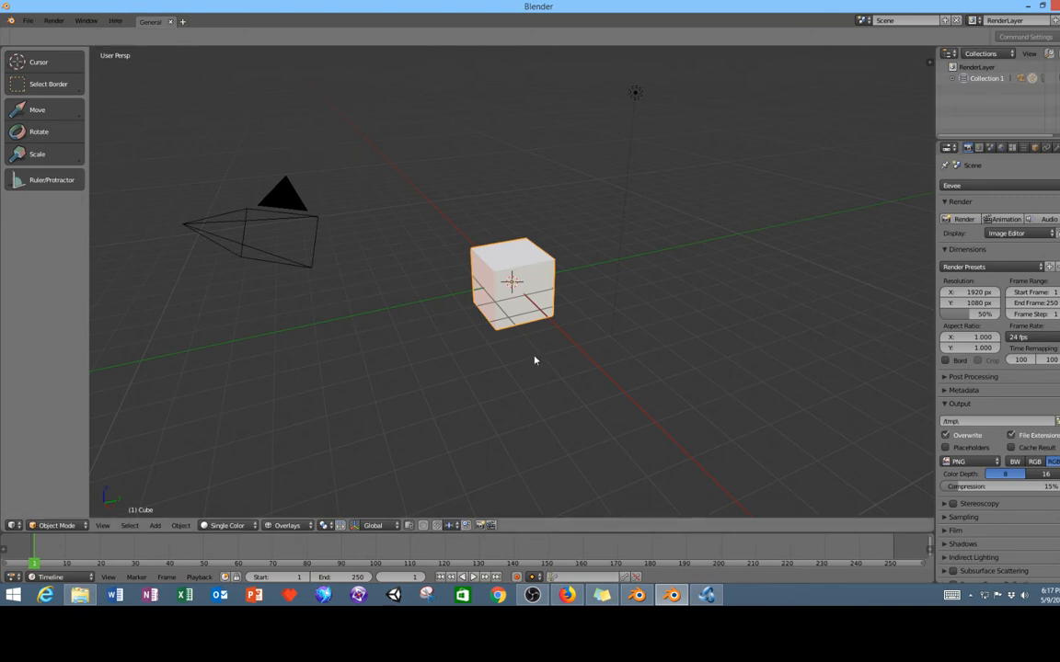
left_click(642, 596)
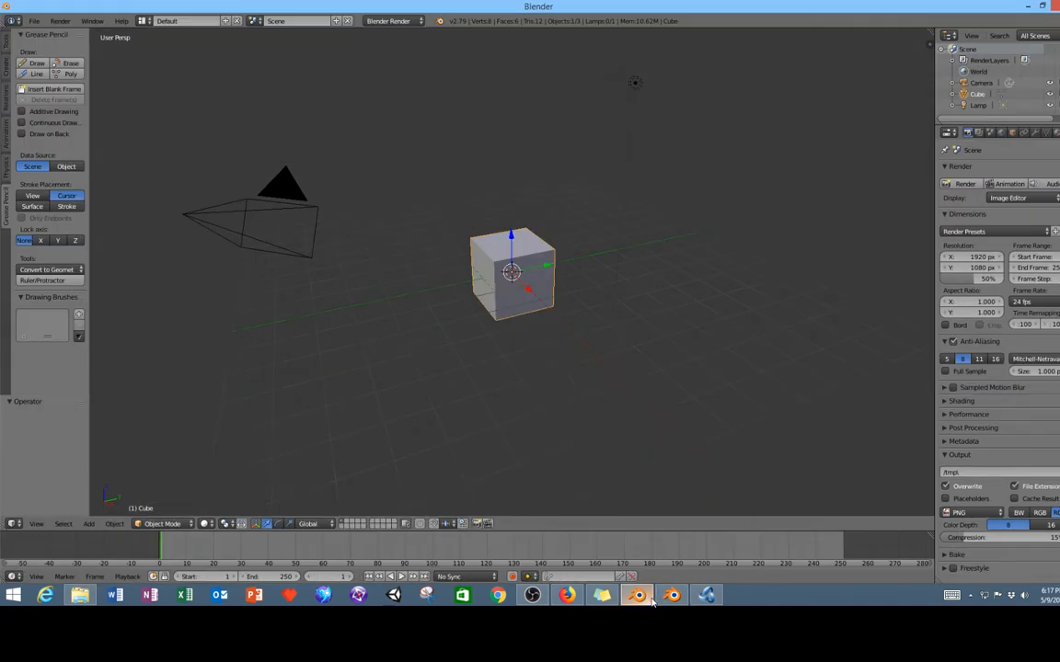
left_click(641, 596)
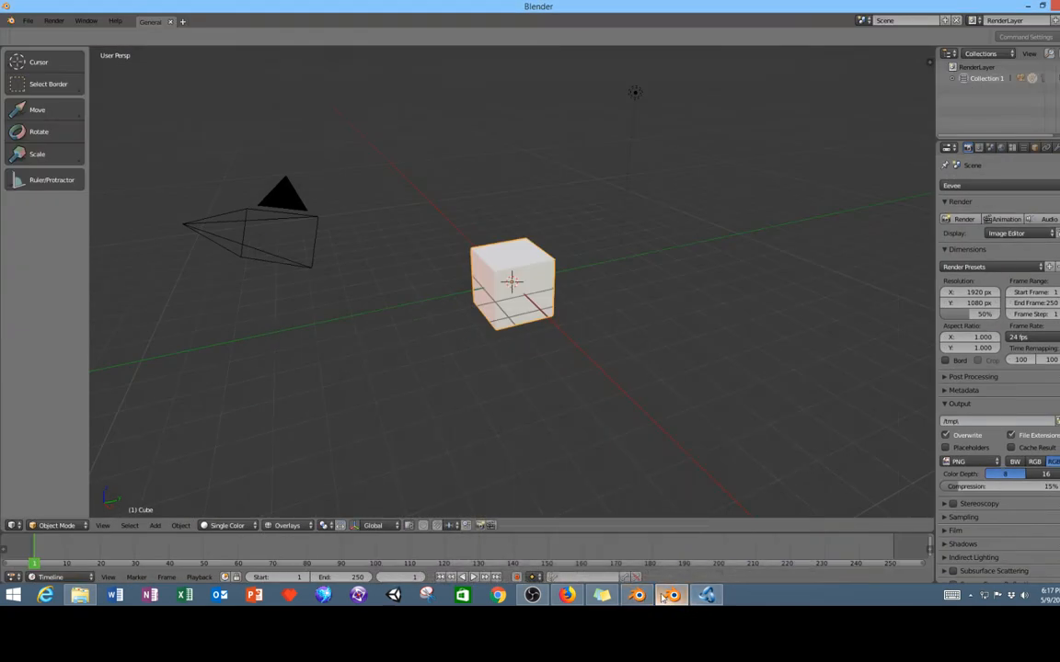
left_click(648, 599)
left_click(672, 598)
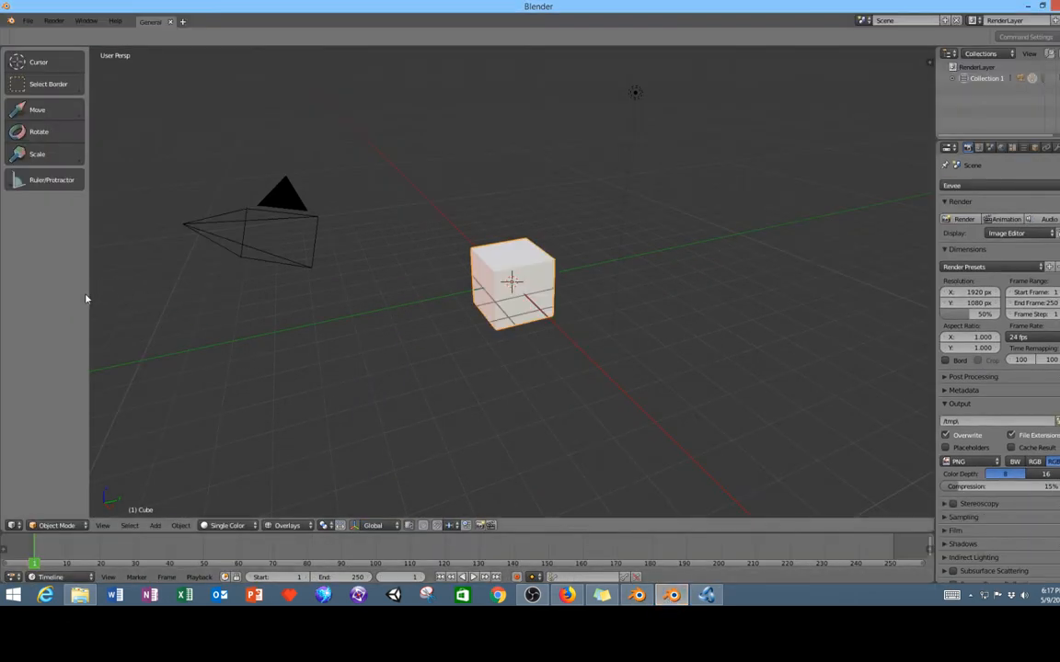
left_click_drag(88, 300, 157, 304)
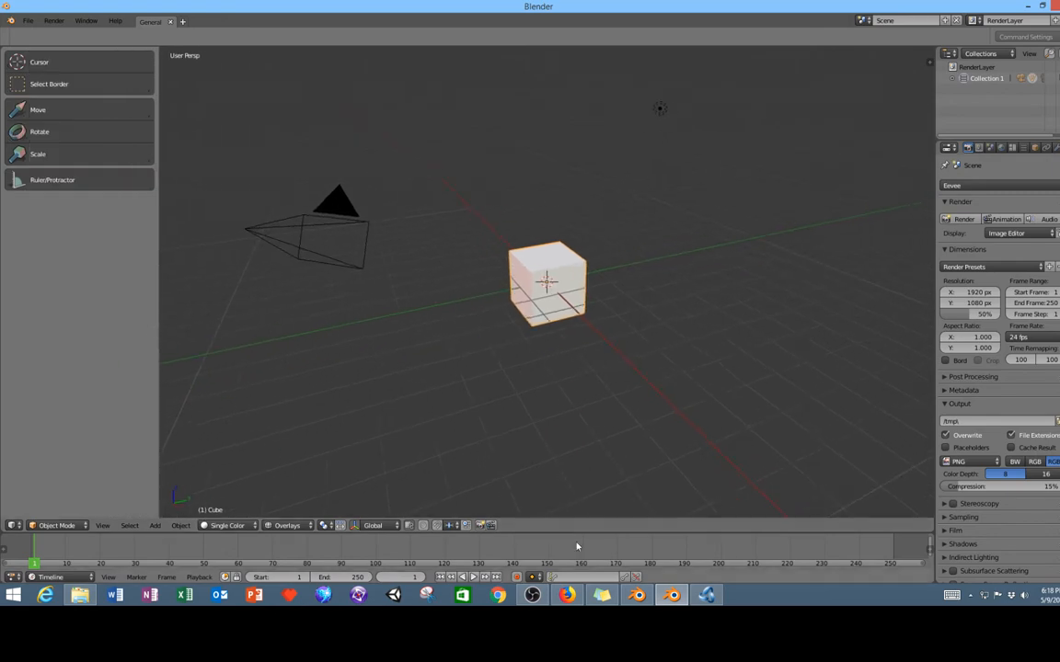
- Switch to Blender 2.79, display the general transform and edit tools, and put the cube in Edit Mode
left_click(637, 598)
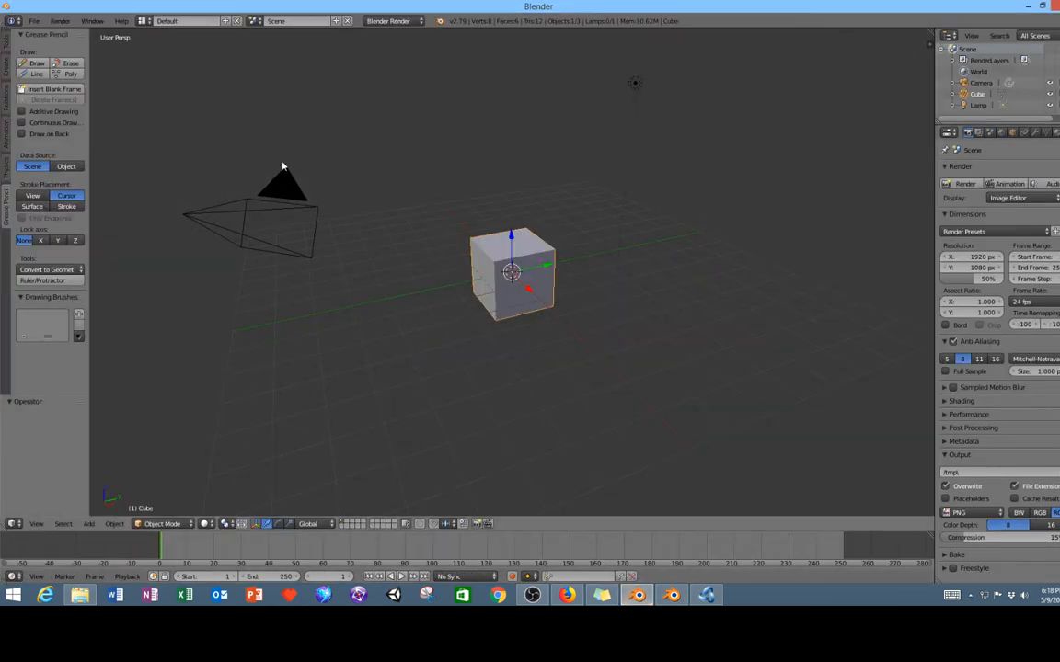
left_click(5, 41)
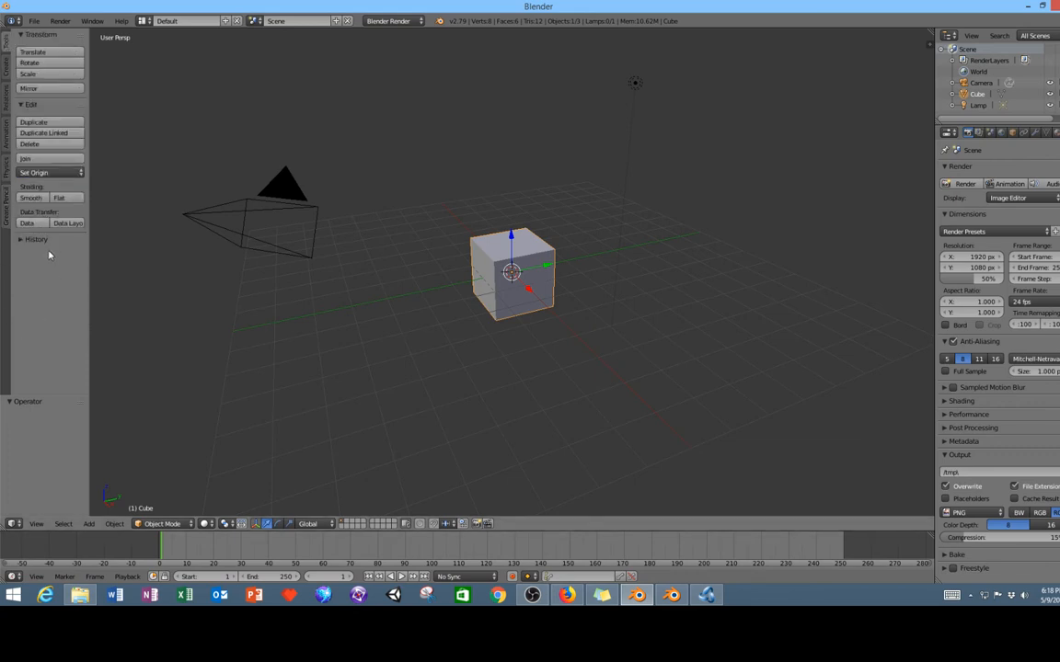
left_click(160, 523)
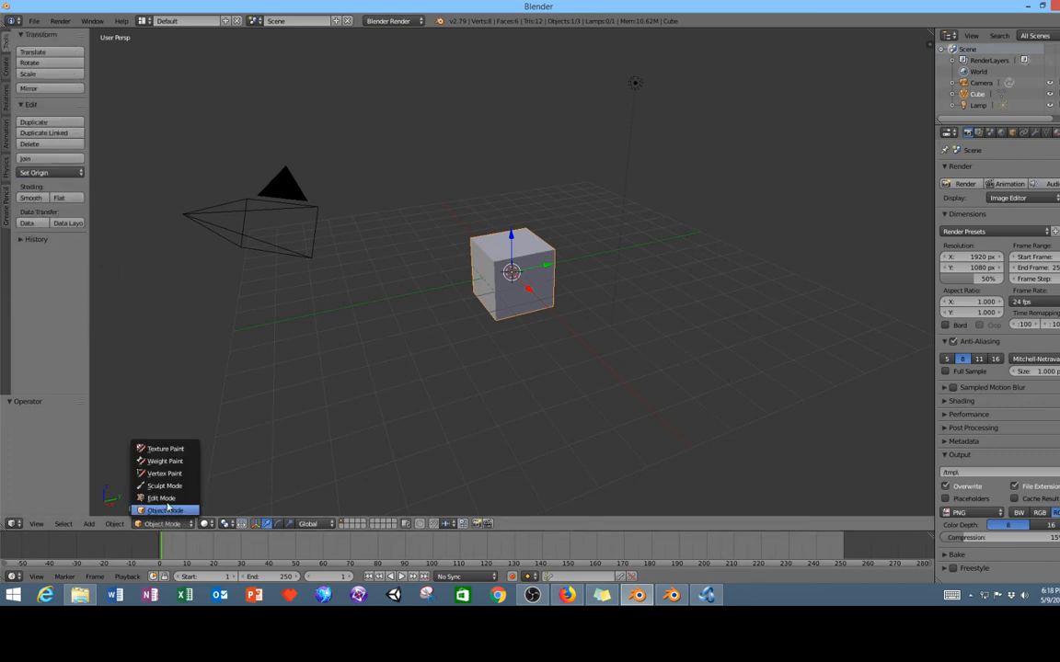
left_click(162, 497)
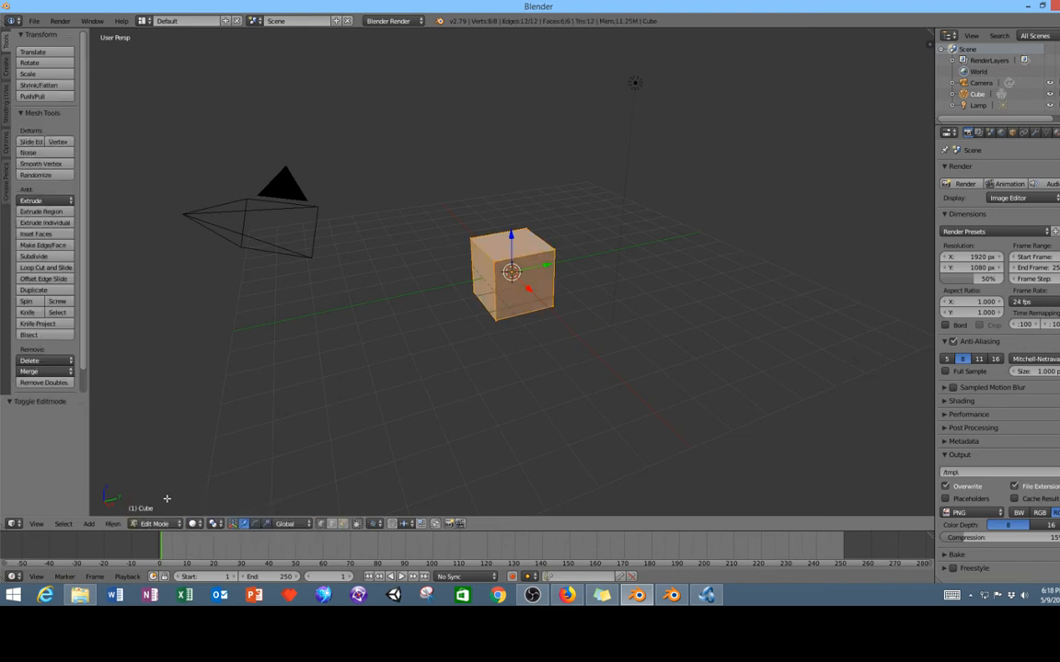
- Search the add-ons in User Preferences for "loop", enable Mesh: LoopTools, and close the preferences
scroll(55, 317, "down", 2)
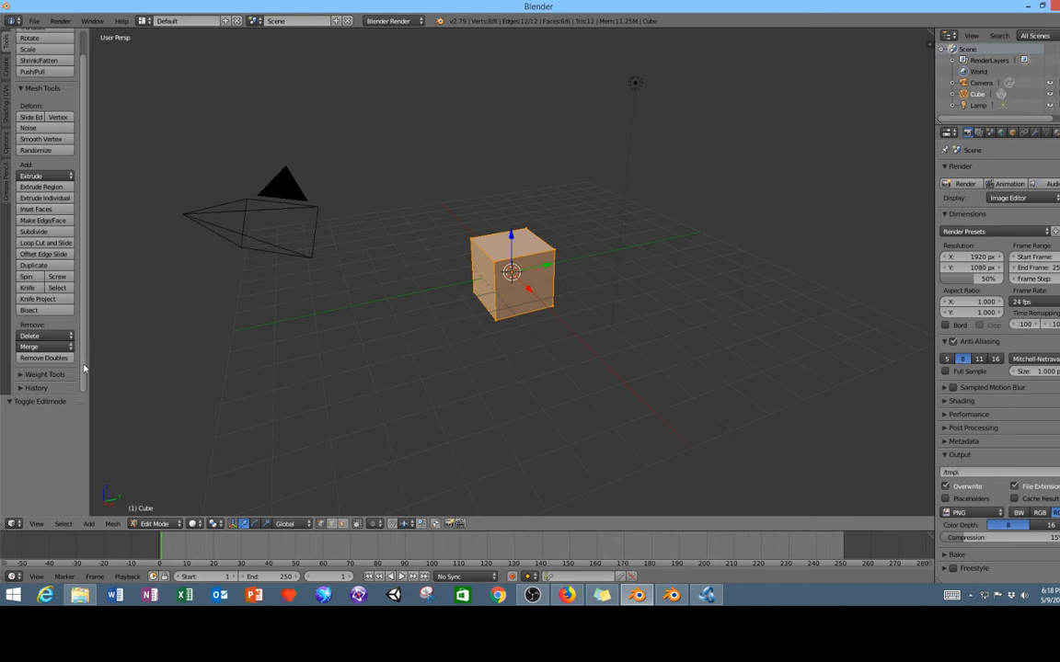
left_click(34, 21)
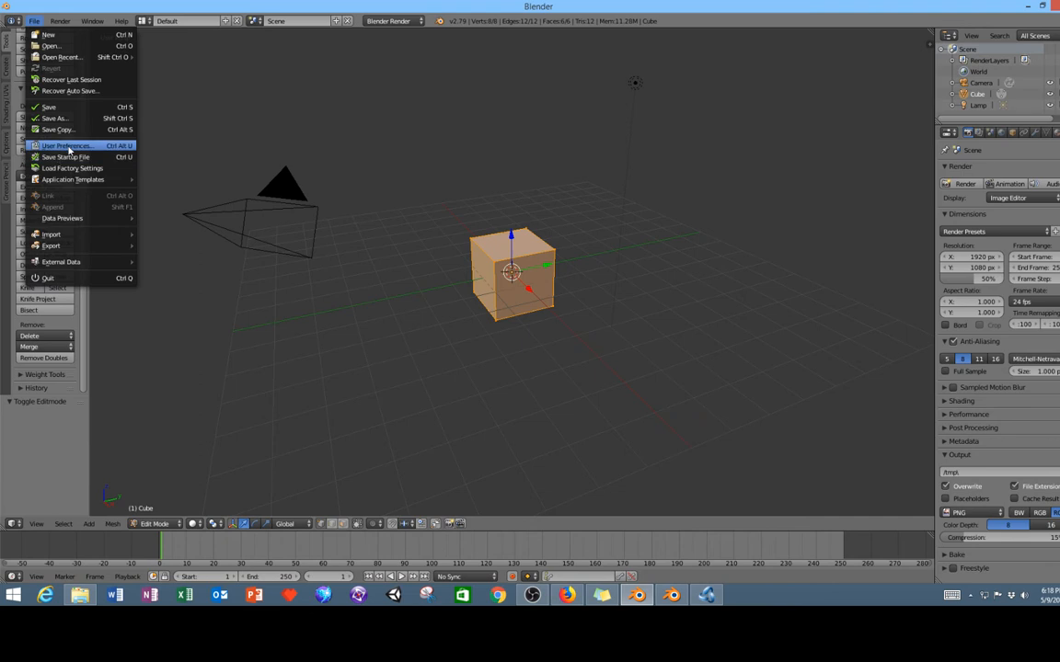
left_click(69, 146)
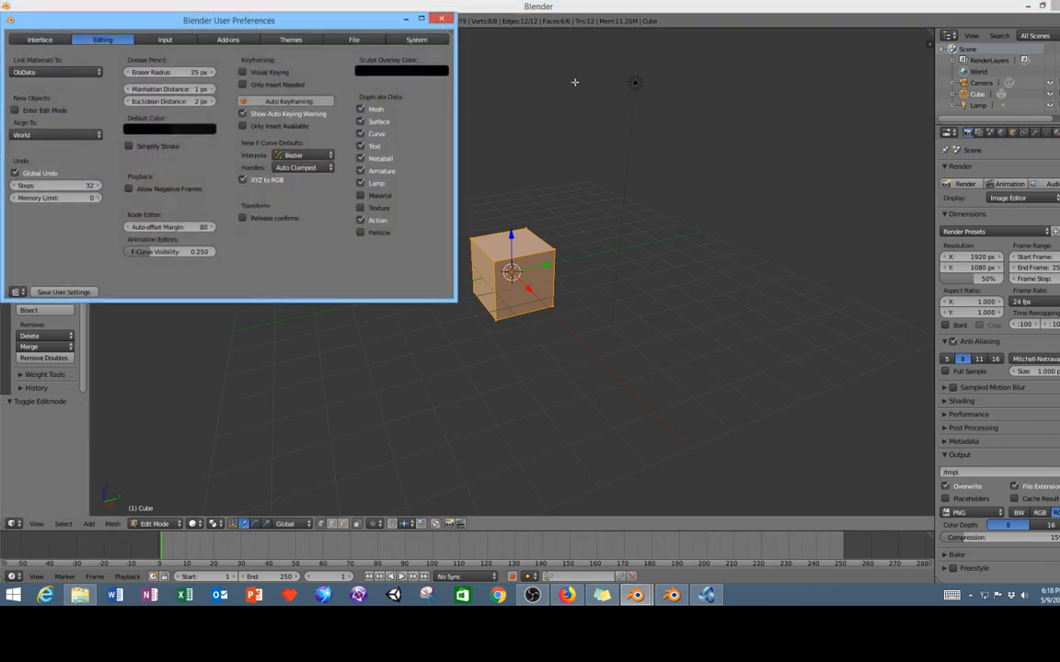
left_click(227, 41)
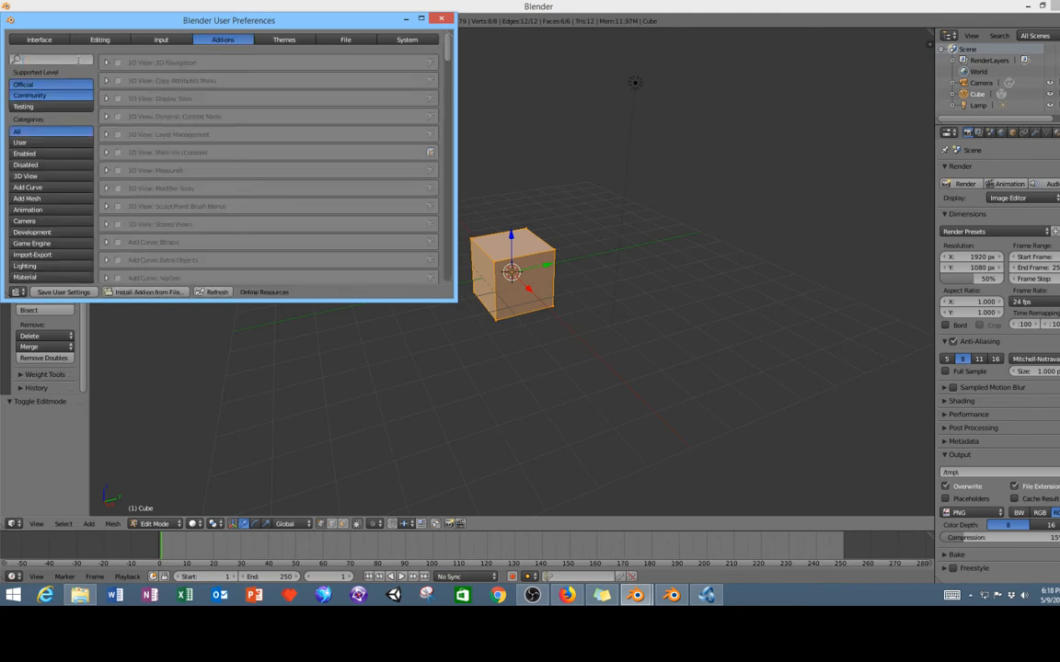
left_click(78, 61)
type("loop")
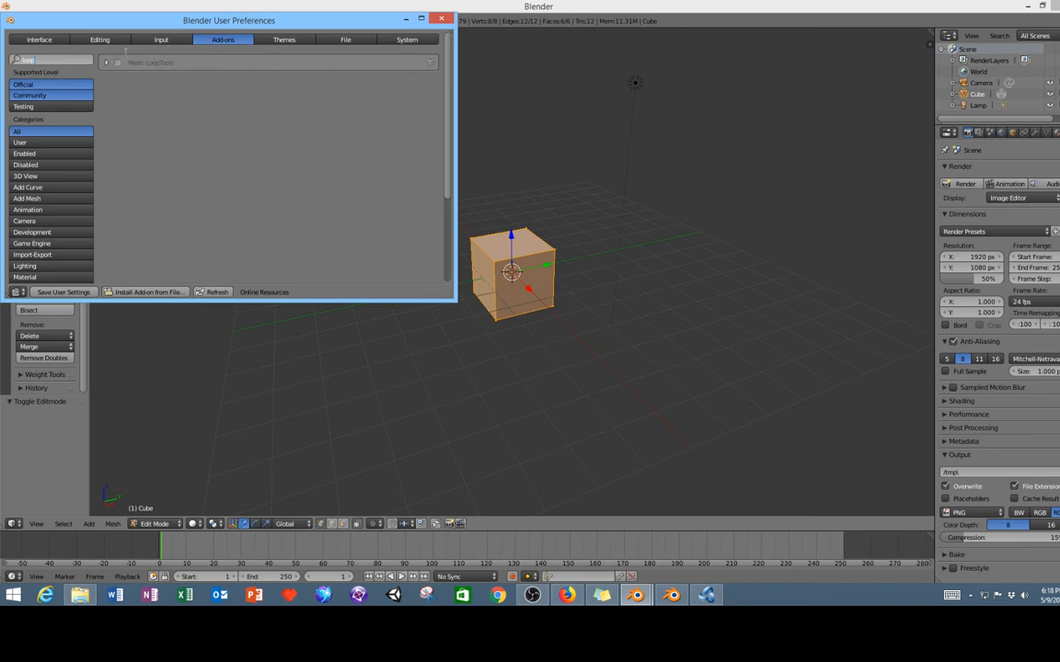
key("Return")
left_click(117, 62)
left_click(442, 19)
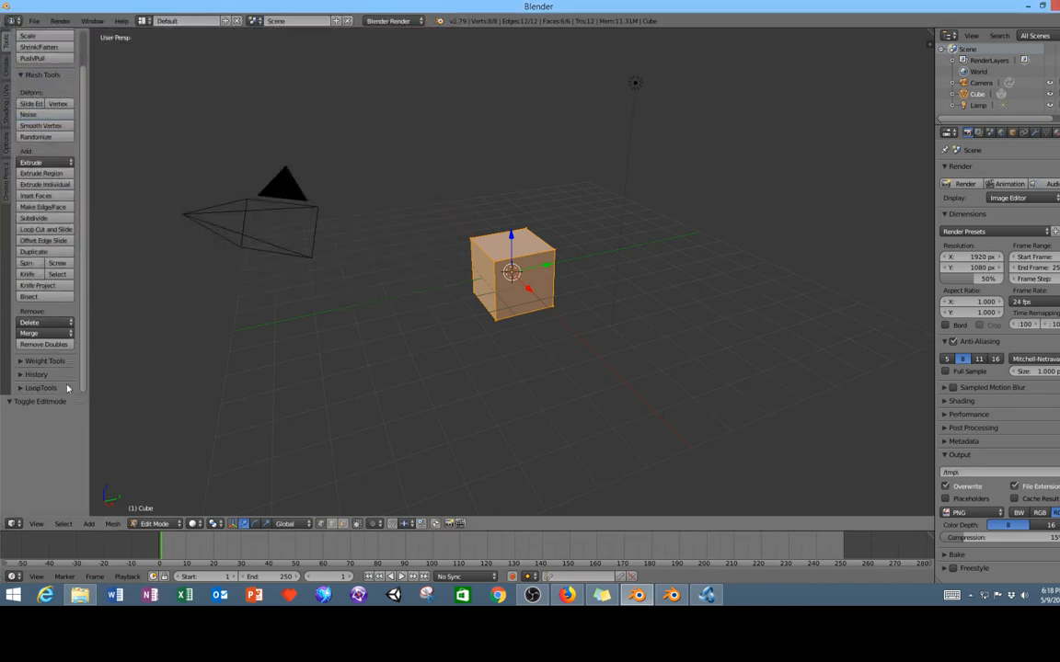
- Expand LoopTools in the tool shelf and examine its tools alongside the Grease Pencil and mesh tools
left_click(66, 388)
scroll(36, 377, "down", 4)
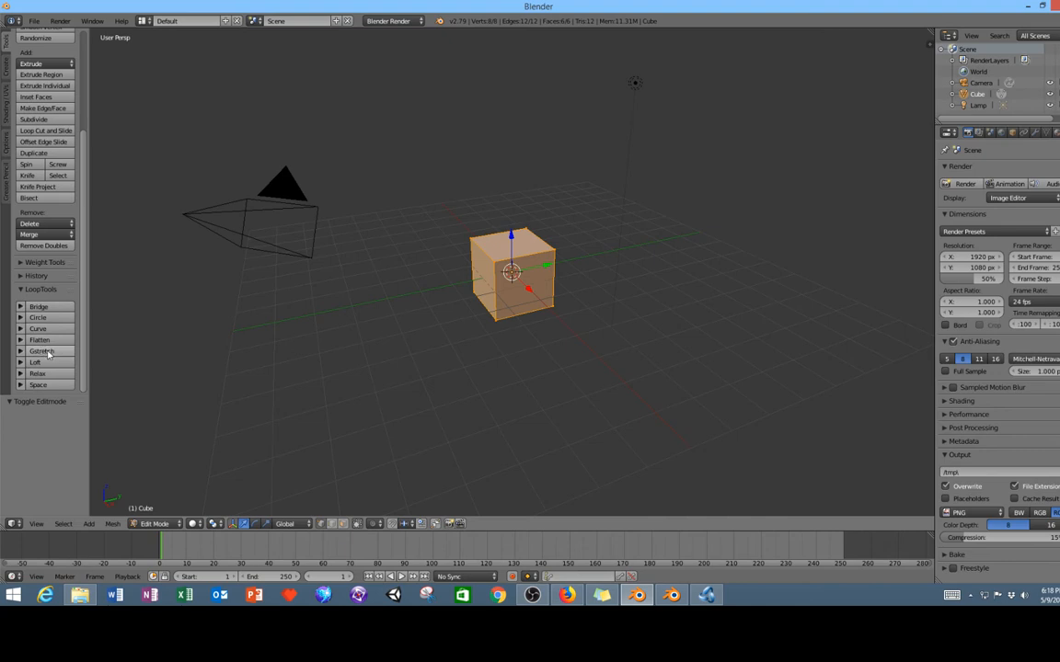
left_click(7, 180)
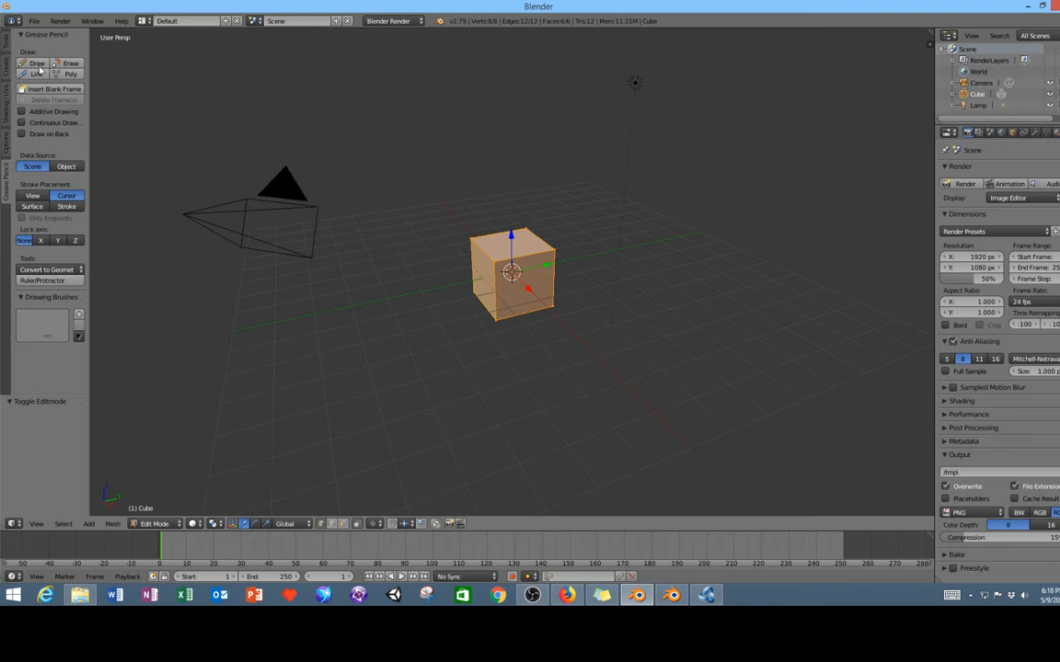
left_click(5, 41)
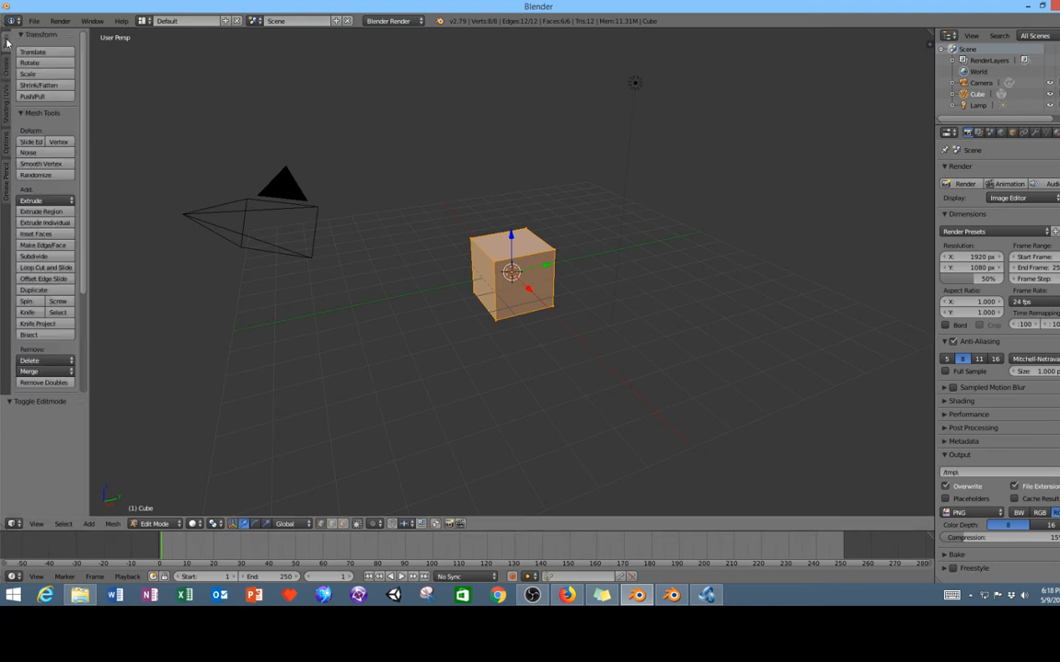
scroll(41, 340, "down", 2)
scroll(39, 364, "down", 4)
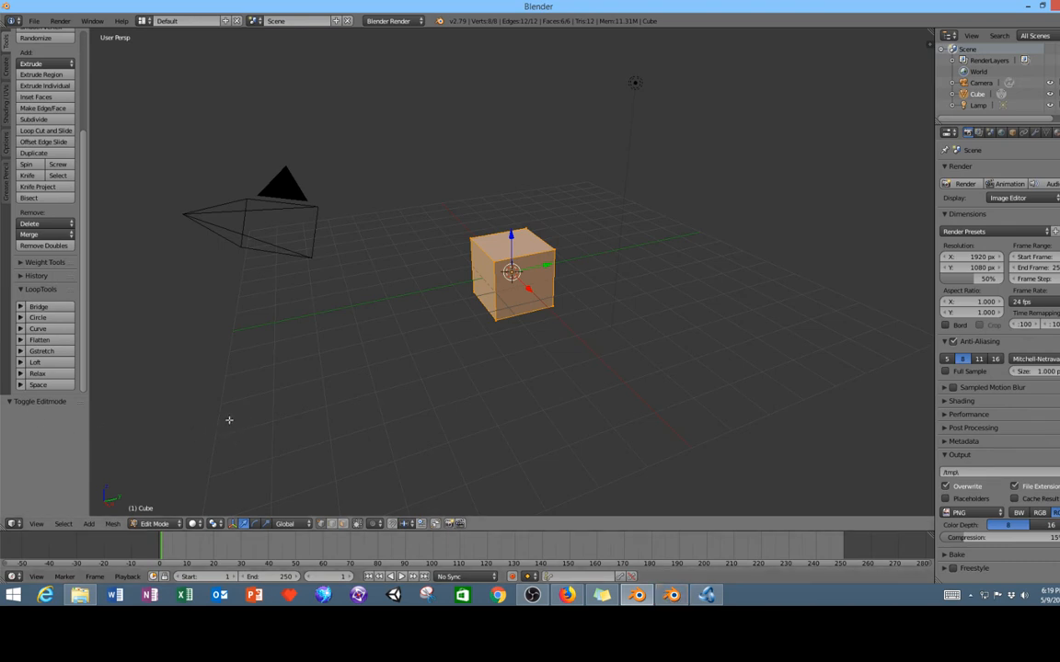
- Switch to Blender 2.80 and widen the Properties editor
left_click(672, 596)
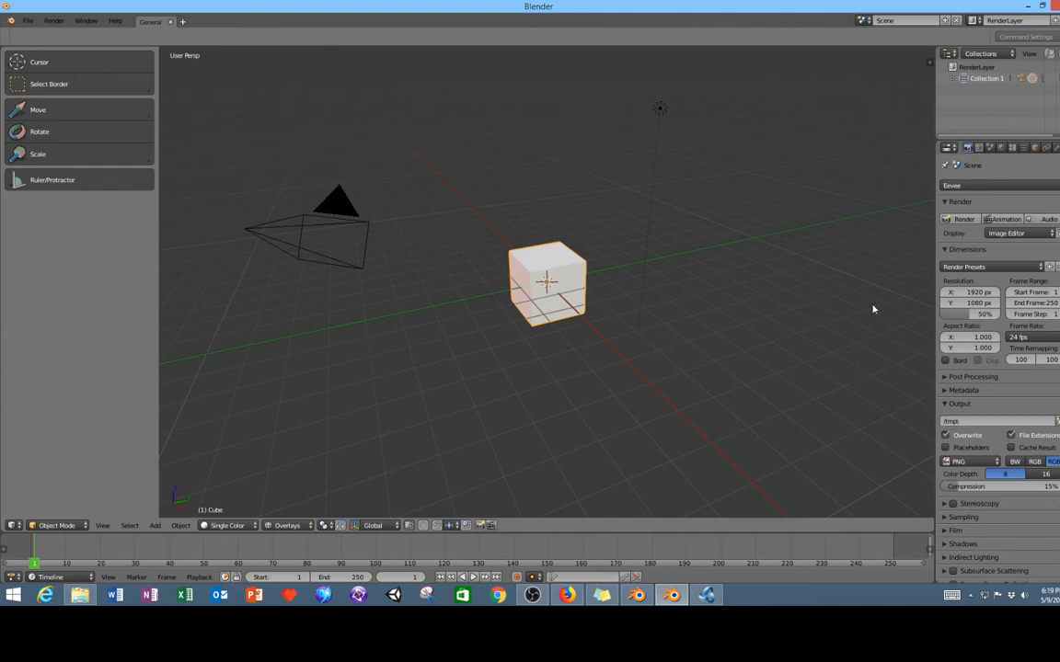
left_click_drag(932, 195, 851, 202)
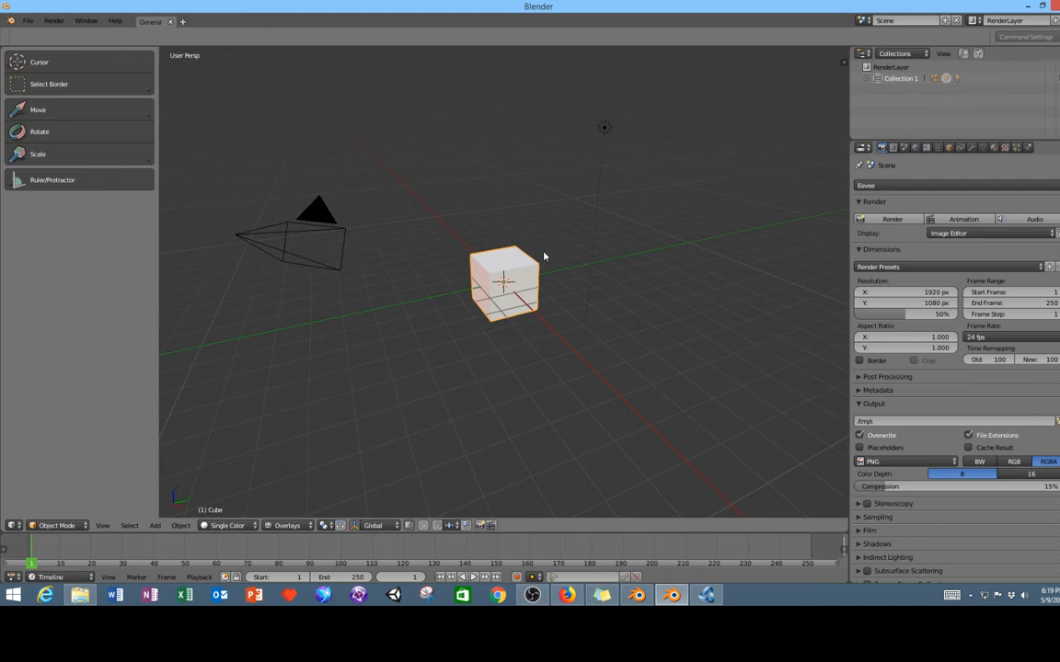
- Switch to Blender 2.79, enlarge the Info editor to show its command log, and move the cube's mesh along the Y and X axes
left_click(638, 596)
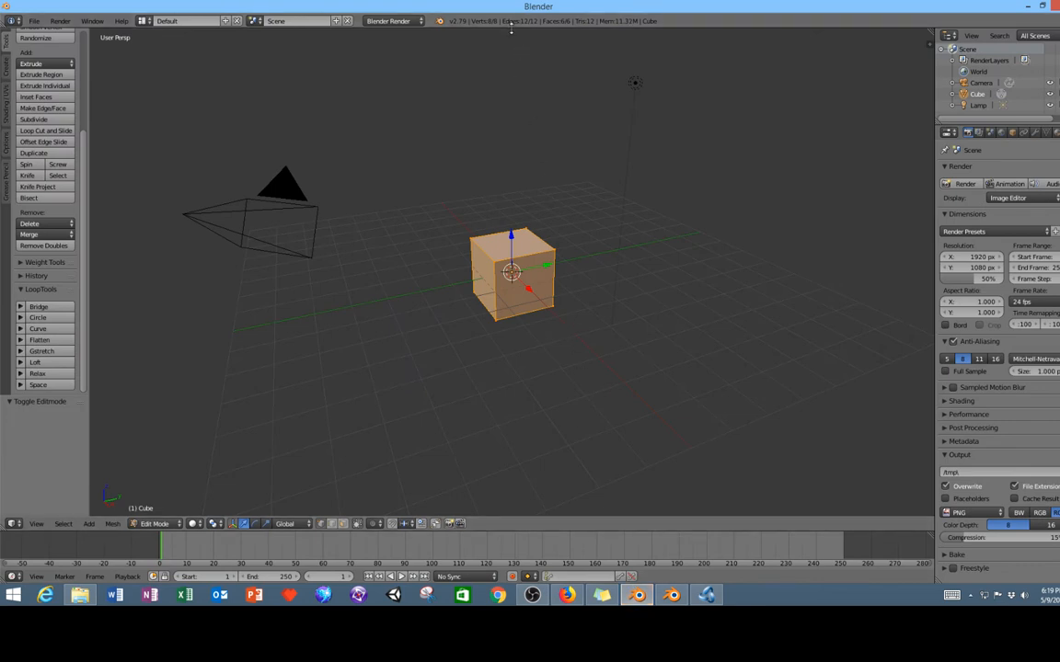
left_click_drag(516, 40, 516, 95)
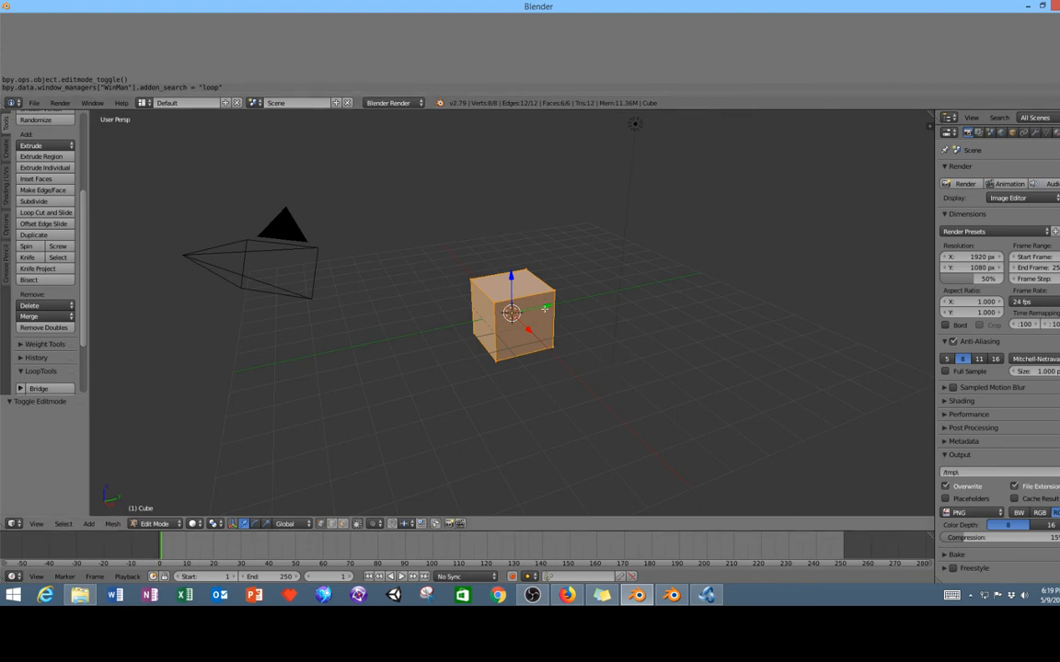
left_click_drag(544, 308, 626, 365)
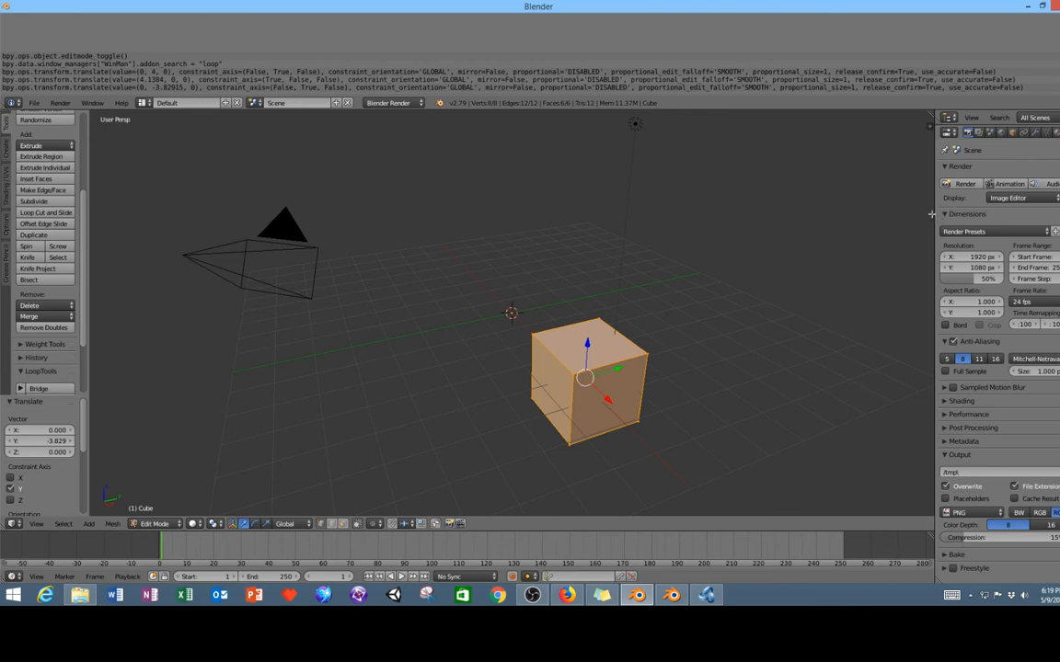
- Widen the Properties editor and set the cube material's diffuse color to blue (0.140508, 0.247501, 0.8)
left_click_drag(931, 215, 803, 215)
left_click(925, 133)
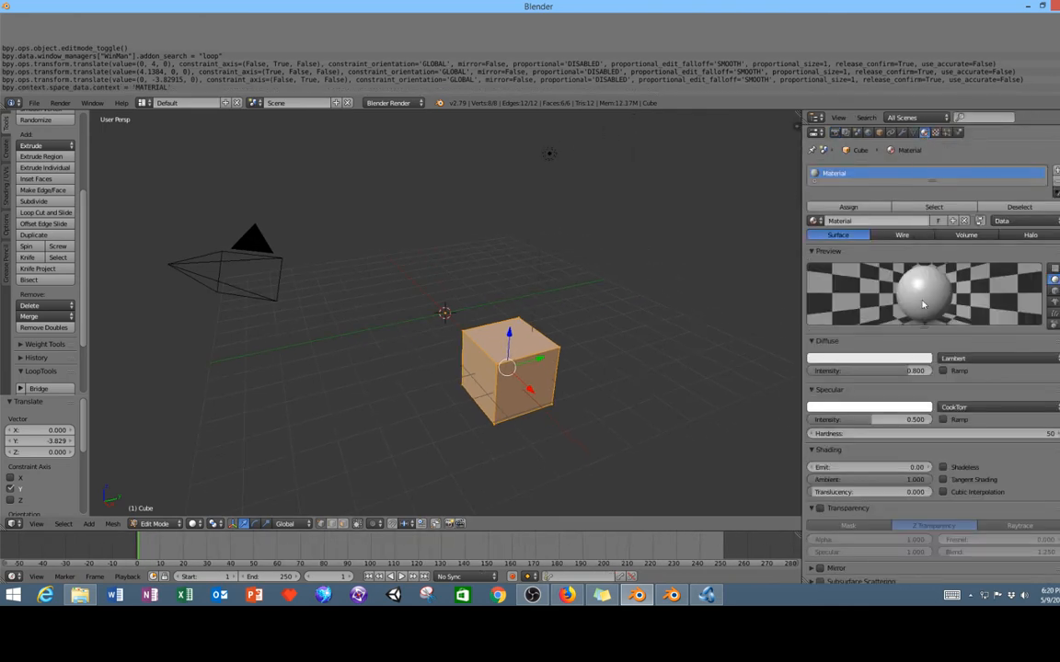
left_click(870, 357)
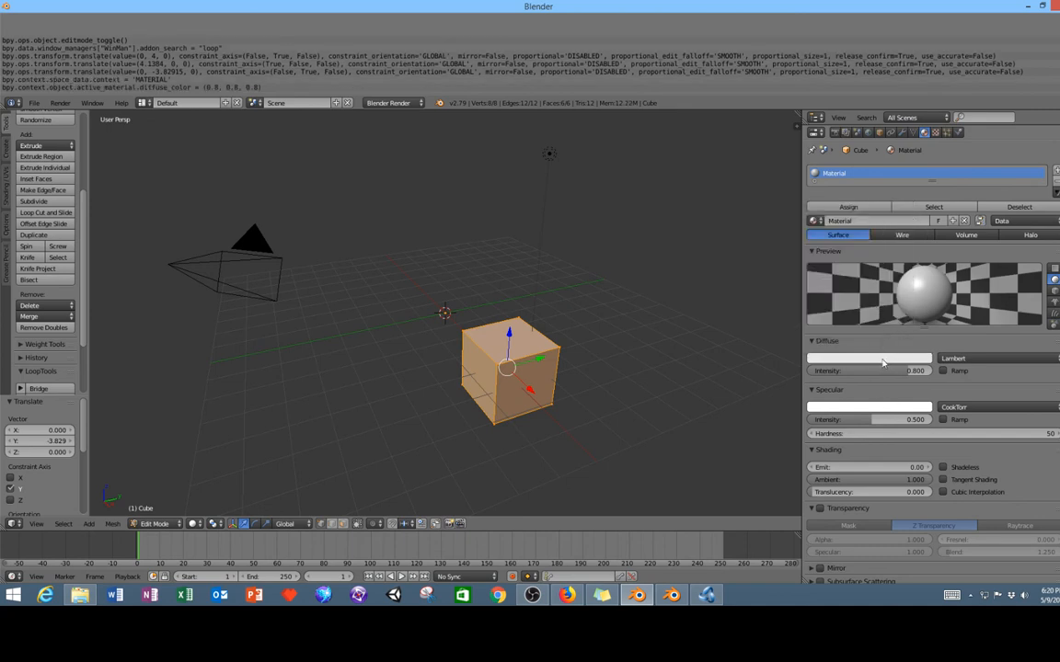
left_click(881, 362)
left_click(832, 274)
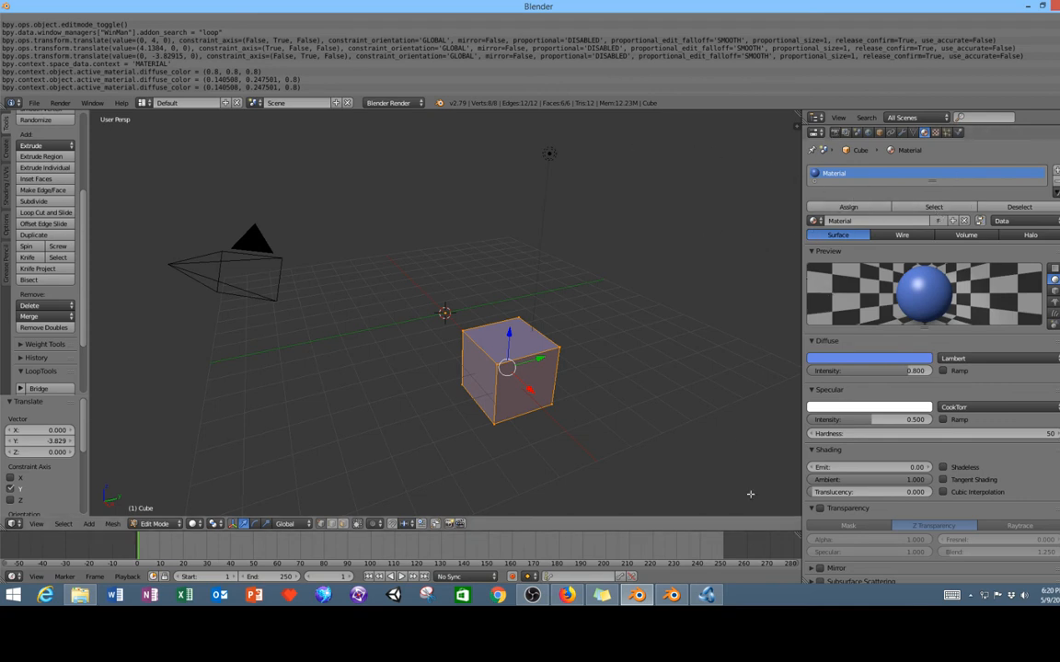
- Switch to Blender 2.80 and add a Scripting workspace
left_click(672, 595)
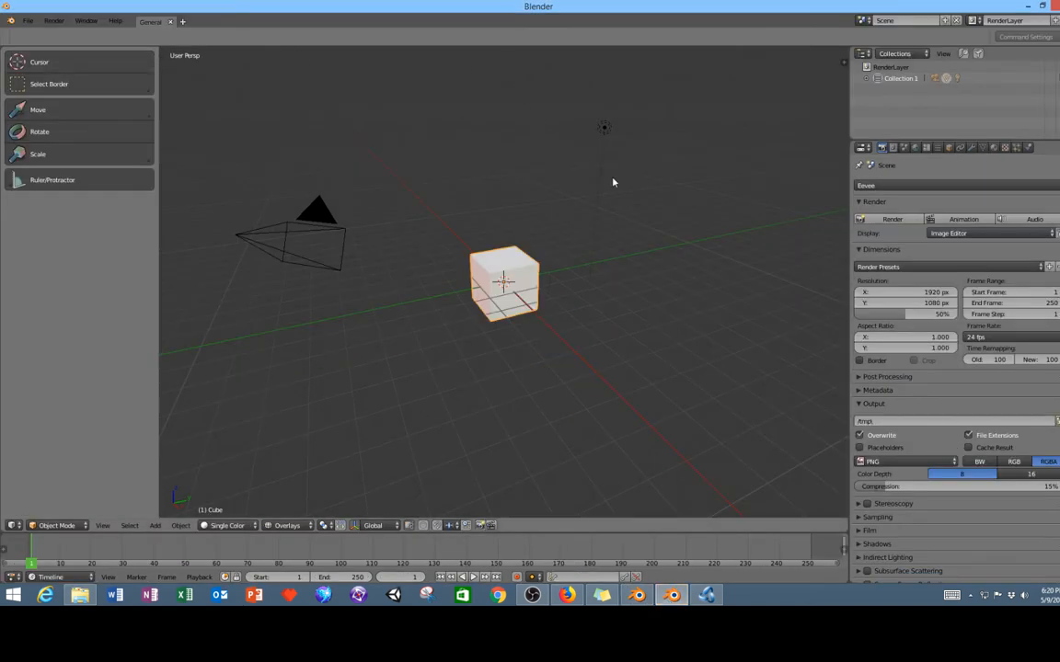
left_click(181, 24)
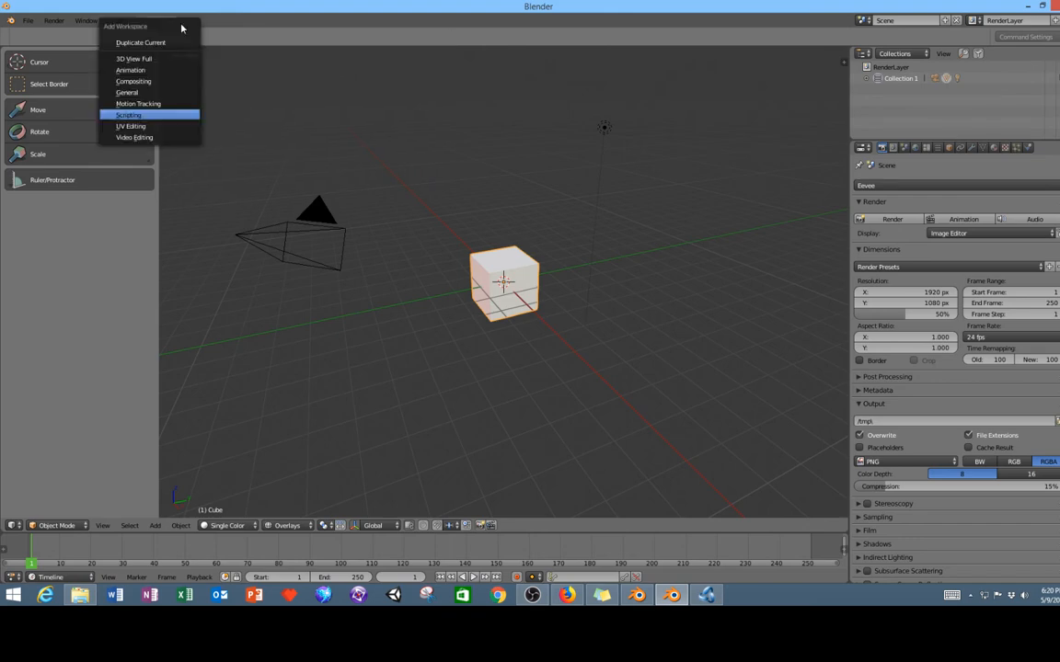
left_click(142, 115)
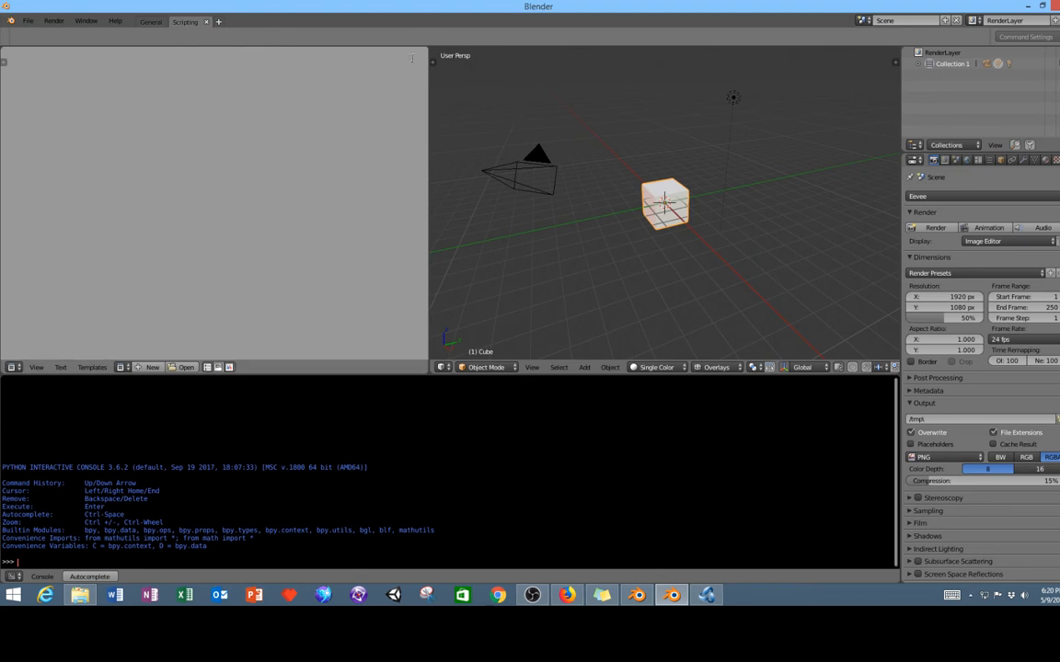
- Split the 3D viewport into two side-by-side areas and change the new area to the Info editor
left_click_drag(897, 51, 666, 93)
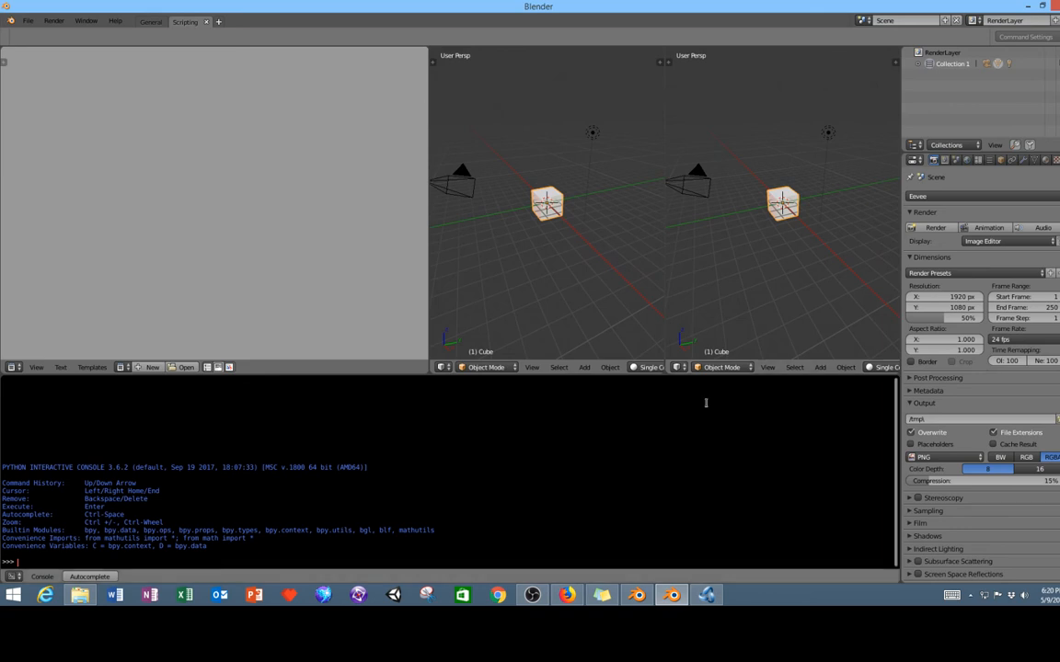
left_click(678, 367)
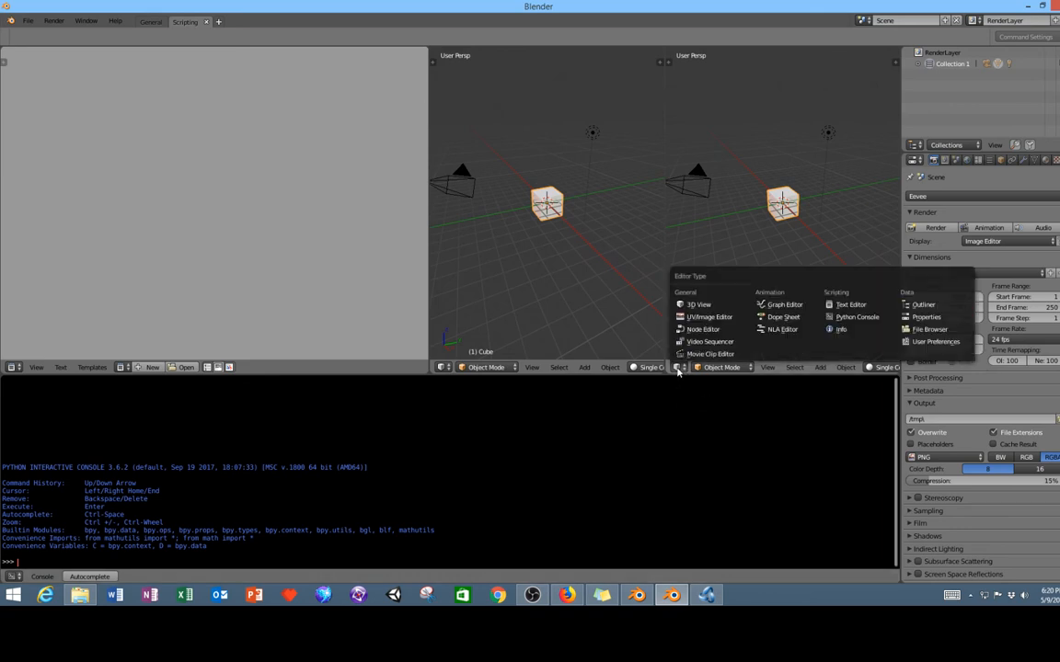
left_click(678, 367)
left_click(678, 367)
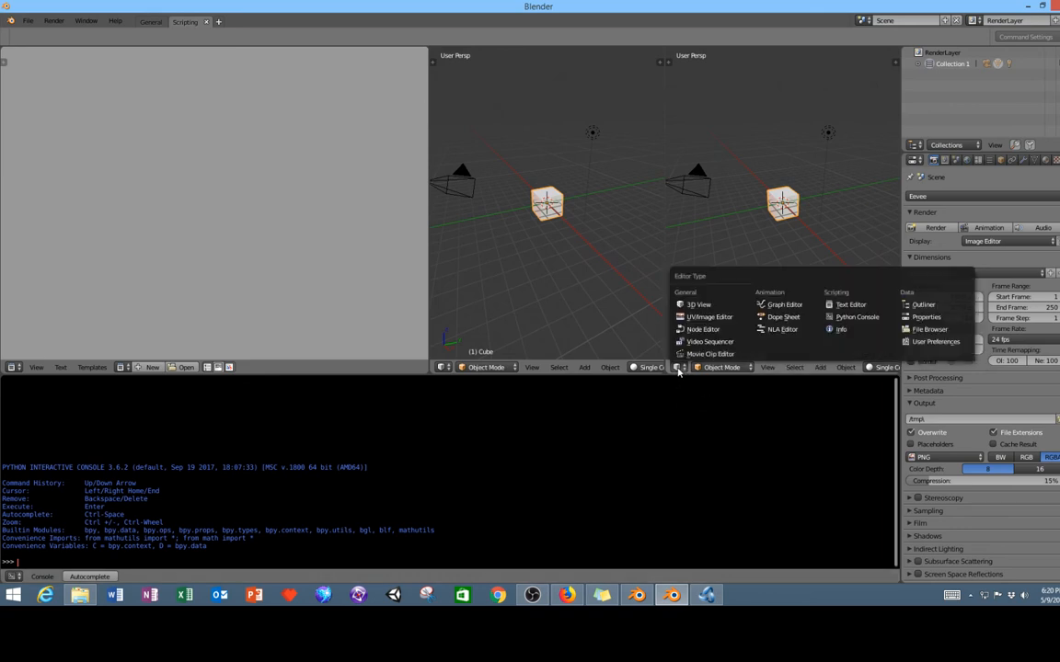
left_click(839, 330)
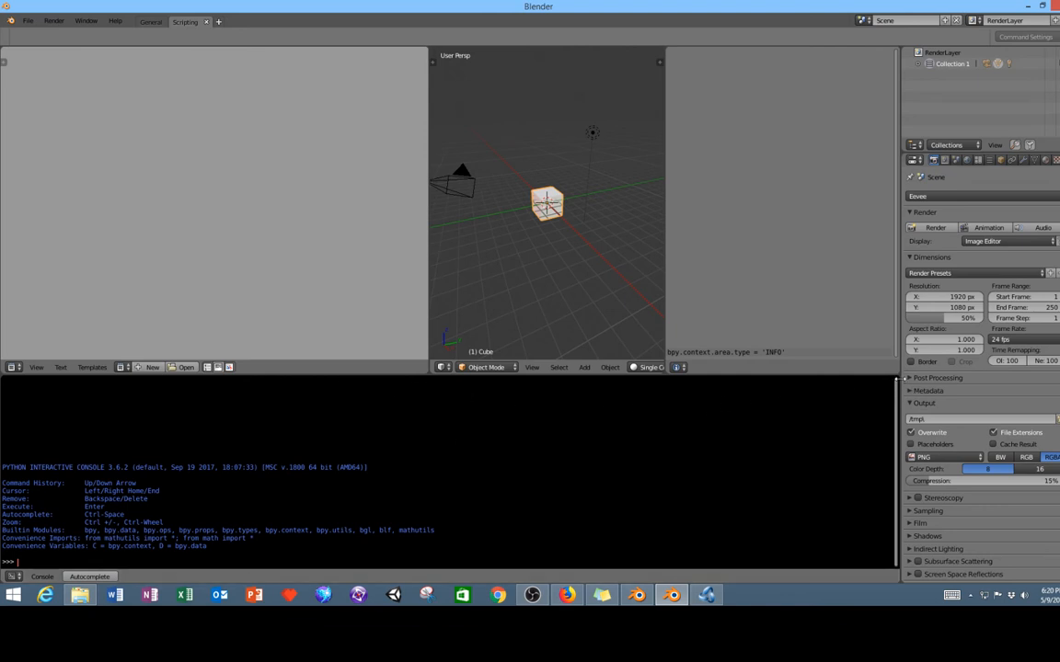
- Discard the Scripting workspace by loading a new default scene
left_click(28, 20)
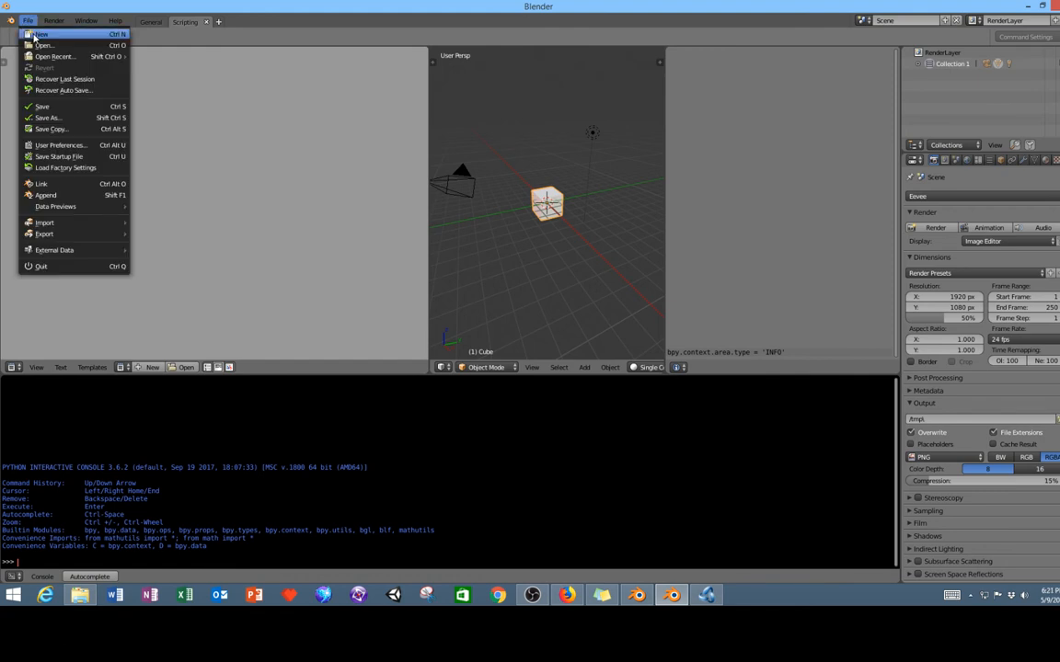
left_click(35, 35)
left_click(44, 41)
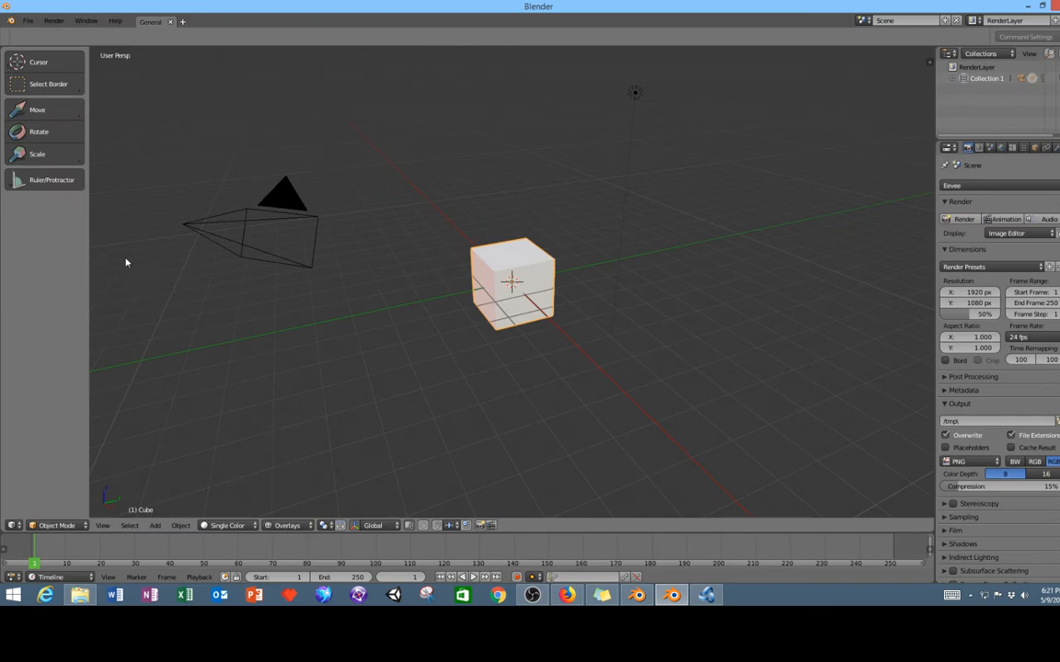
- Switch to Blender 2.79 and reload its start-up file to restore the default scene
left_click(641, 599)
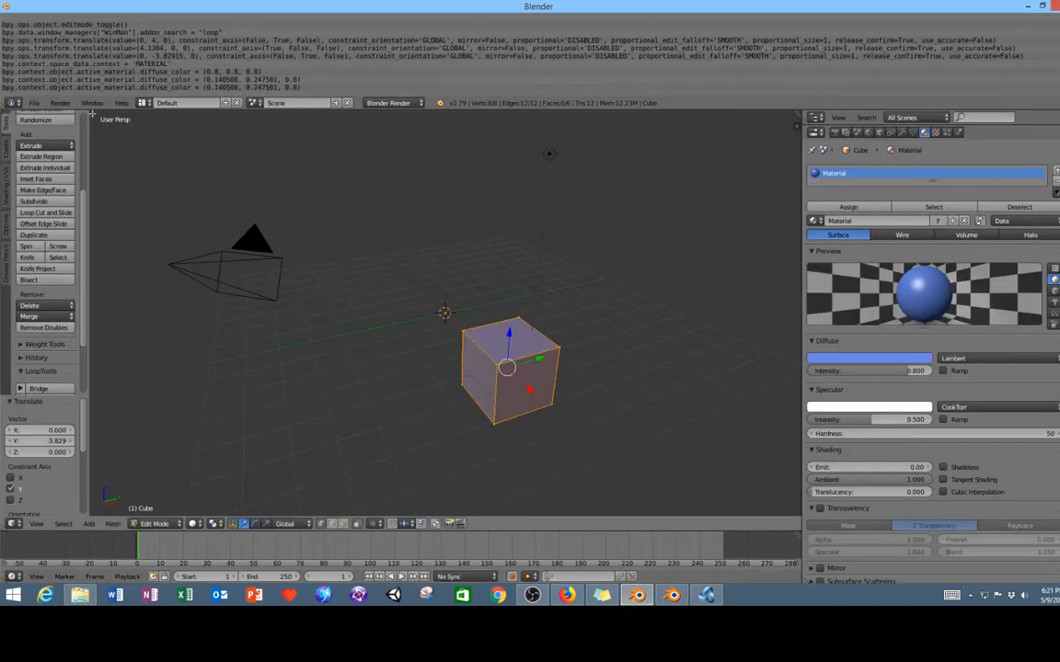
left_click(34, 102)
left_click(53, 114)
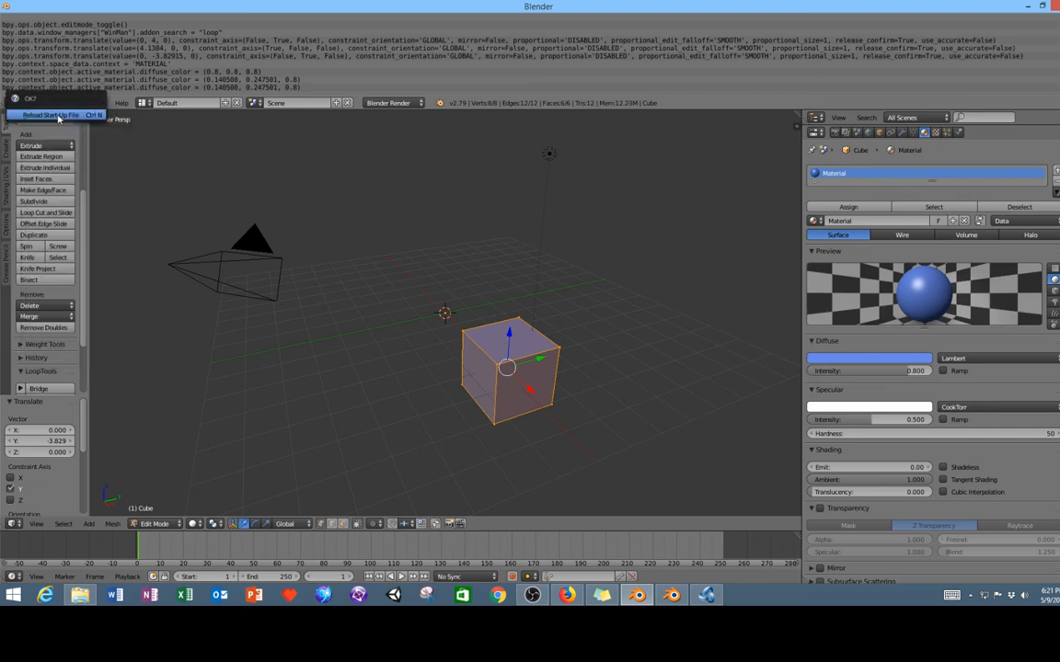
left_click(58, 116)
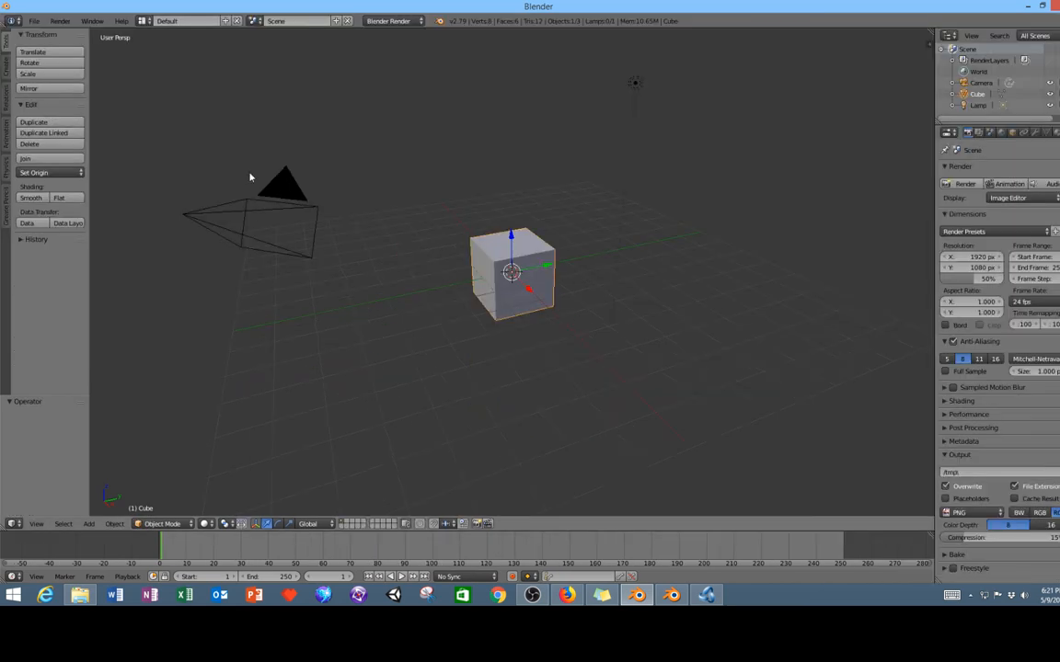
- Switch to Blender 2.80, slightly widen the tool shelf, and enlarge the Properties editor
left_click(677, 597)
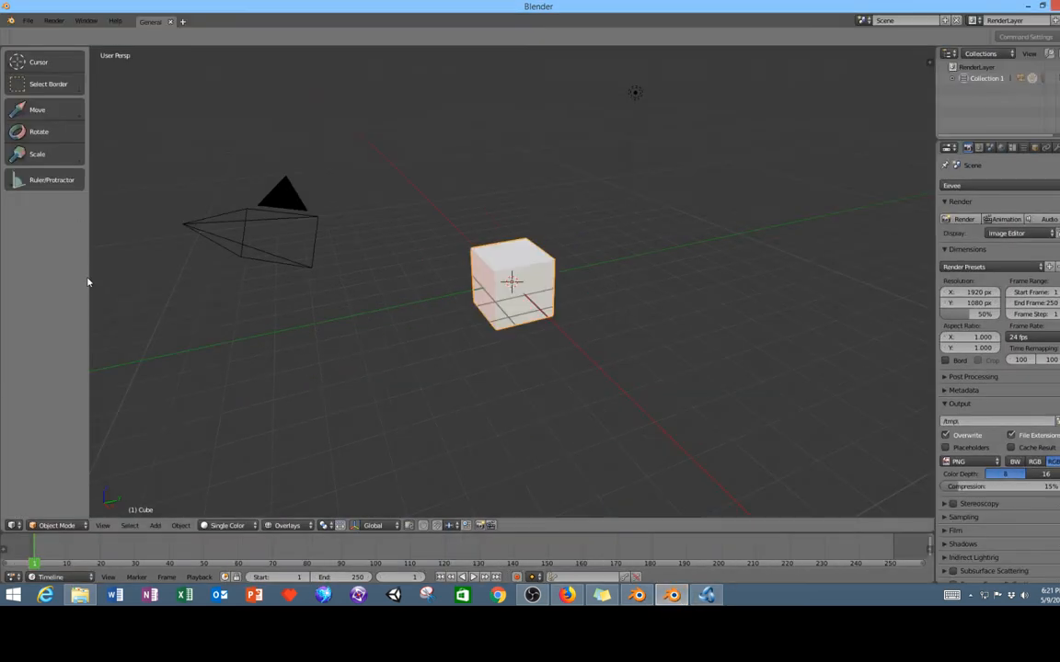
left_click_drag(89, 278, 92, 309)
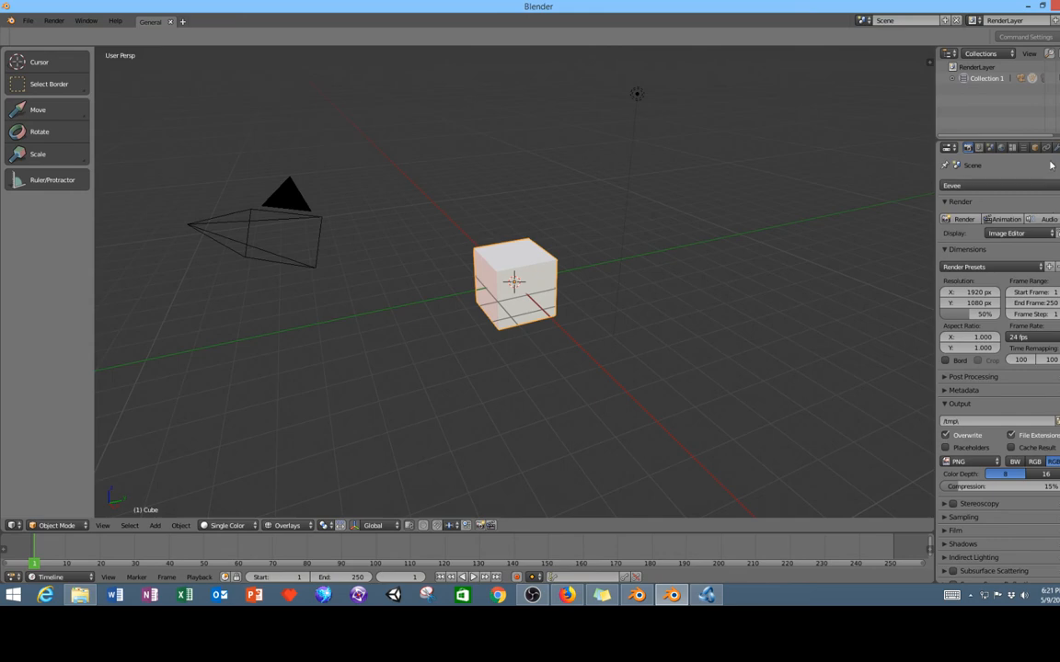
left_click_drag(932, 209, 819, 210)
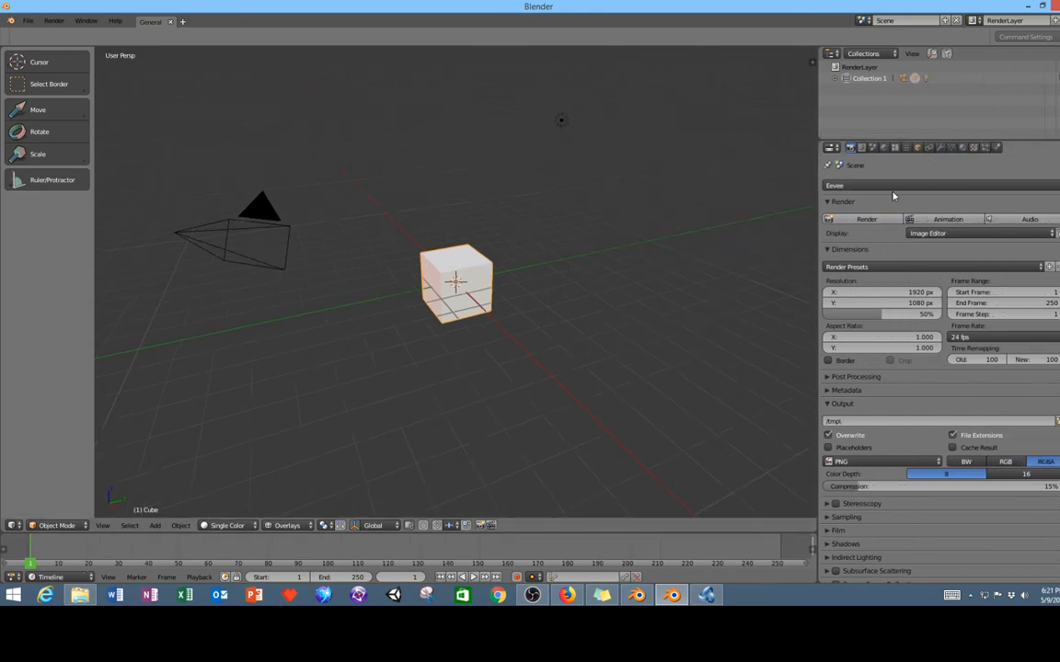
- Set the base color of the cube's material to blue and view the cube up close
left_click(962, 147)
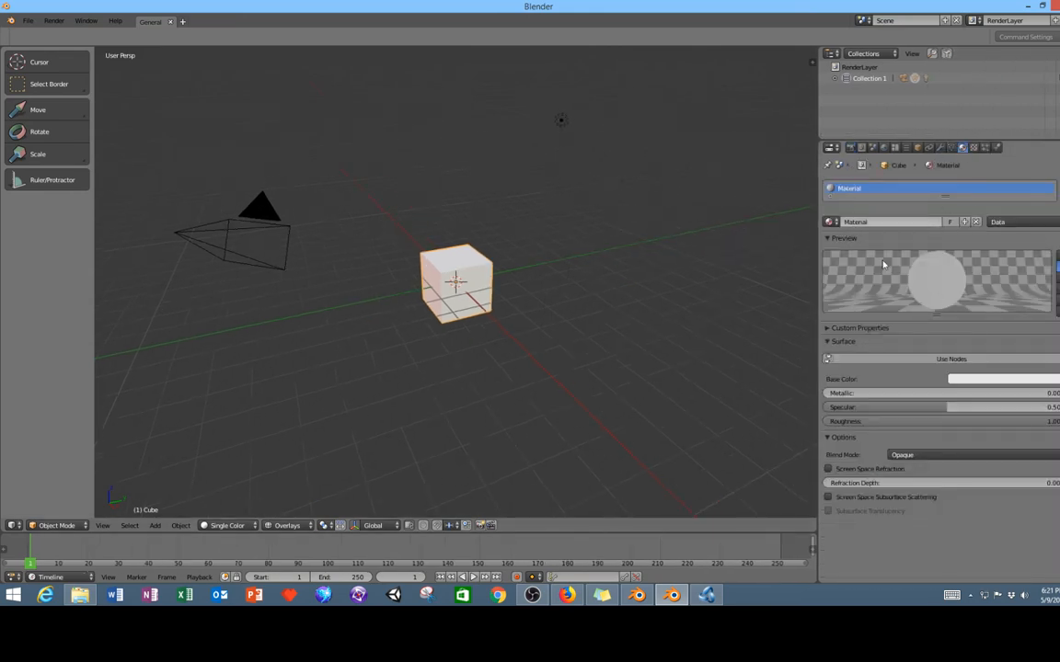
left_click(991, 380)
left_click_drag(1024, 270, 1032, 253)
scroll(468, 329, "up", 5)
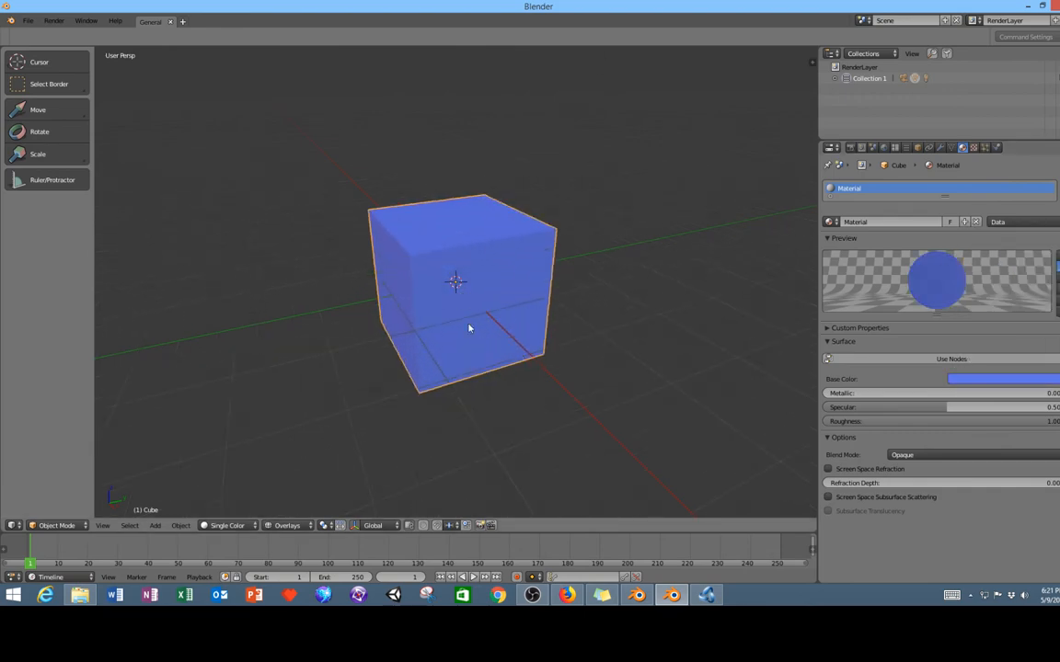
- Compare the viewport's Single, Object, Material and Random color modes on the cube, finishing on Material
left_click(287, 525)
left_click(232, 527)
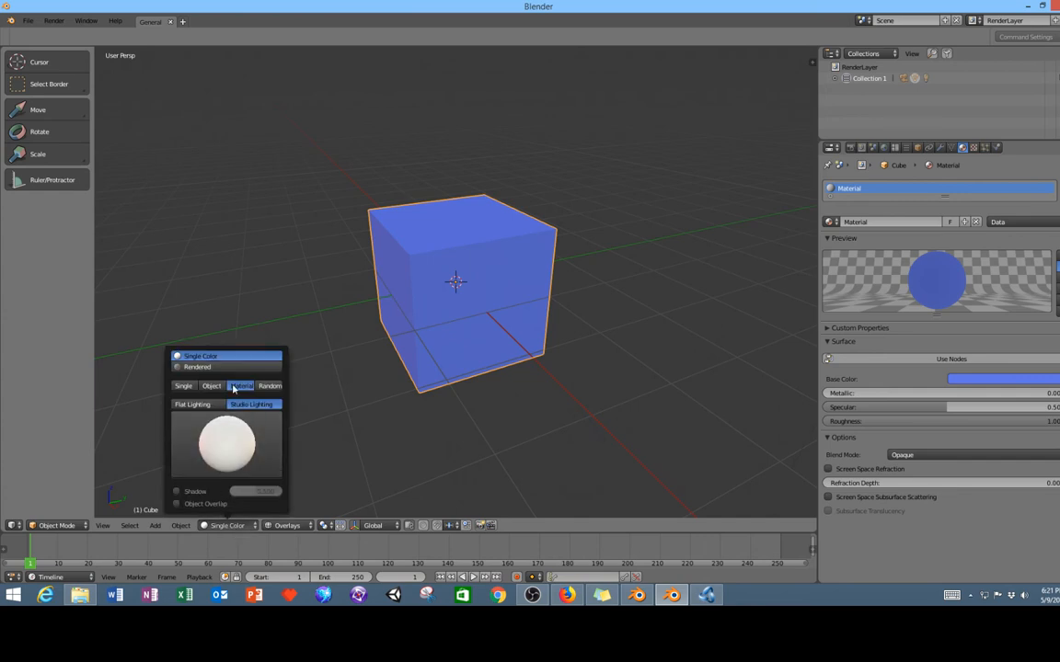
left_click(210, 385)
left_click(243, 387)
left_click(268, 385)
left_click(192, 386)
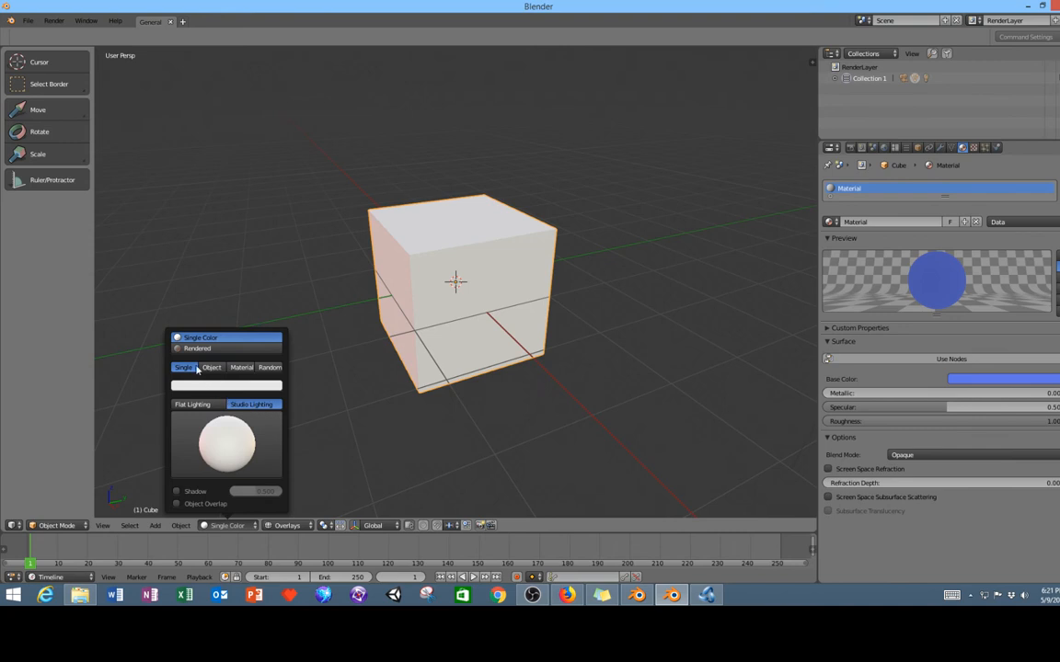
left_click(211, 367)
left_click(237, 367)
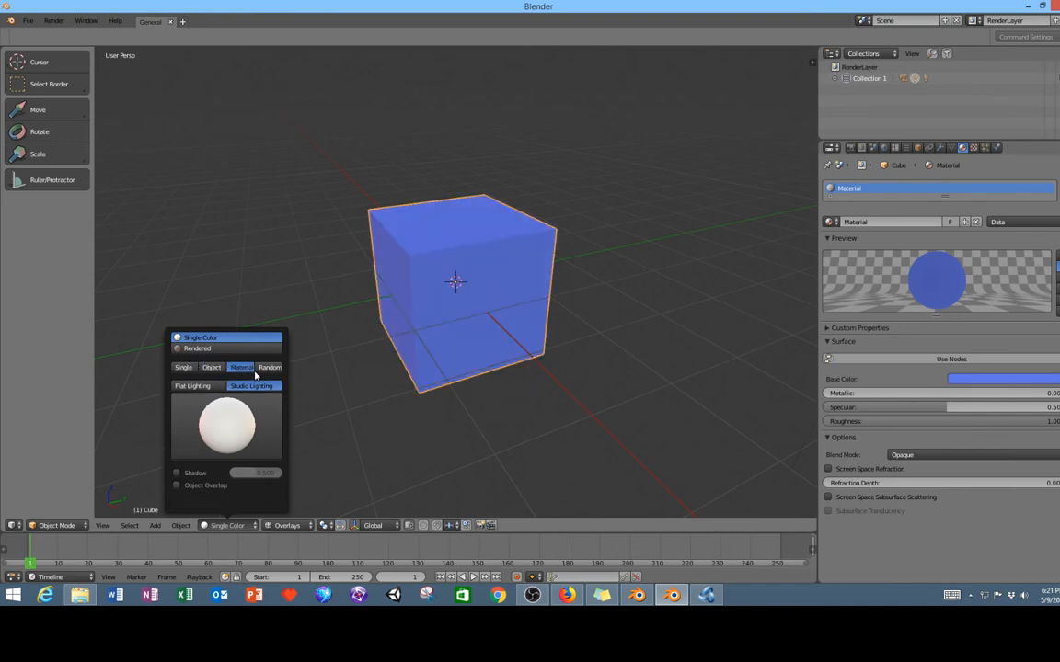
left_click(208, 368)
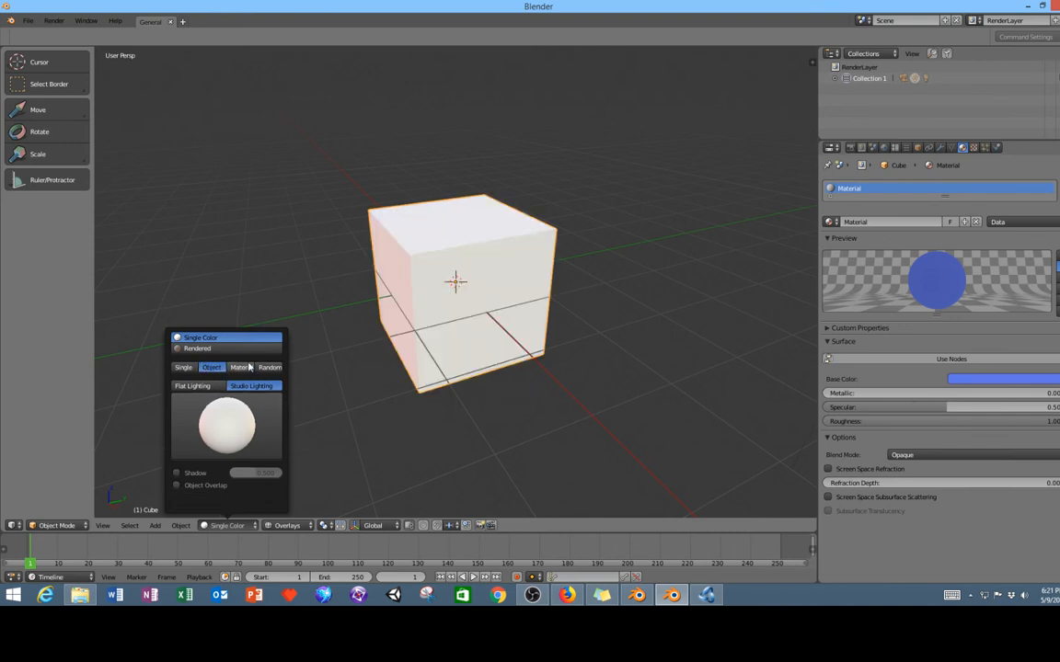
left_click(241, 367)
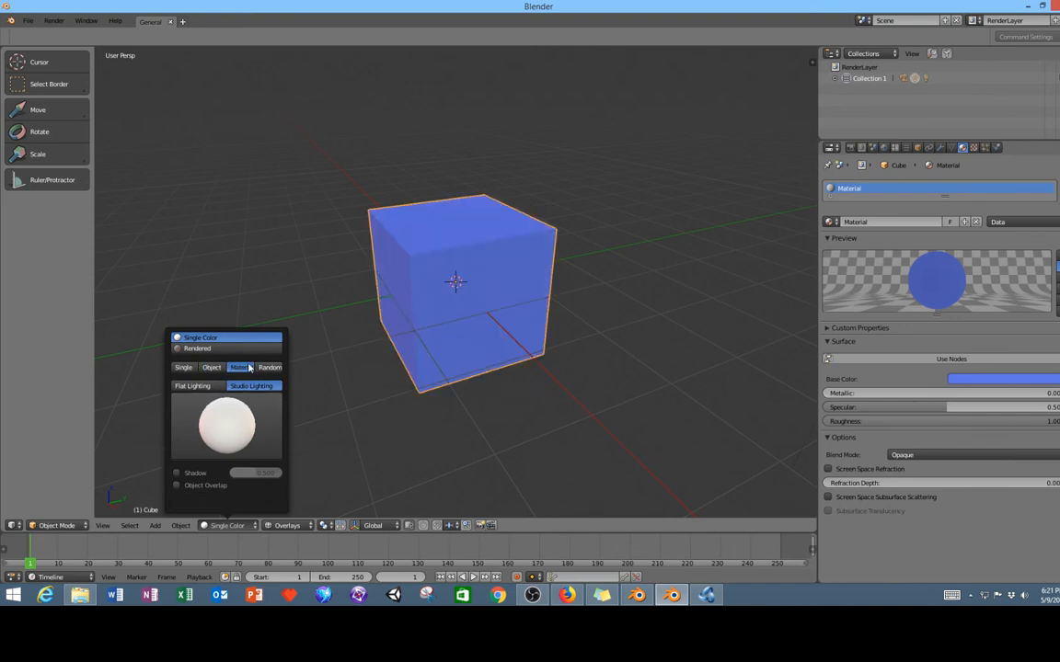
- Compare Flat Lighting with Studio Lighting on the cube, finishing on Studio Lighting
left_click(243, 526)
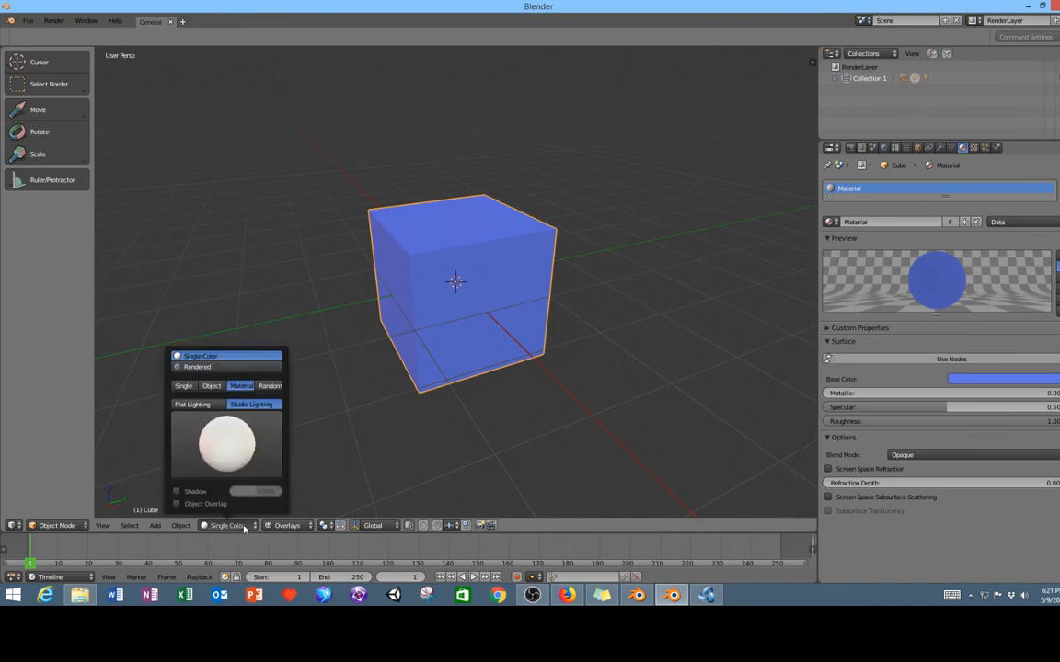
left_click(207, 406)
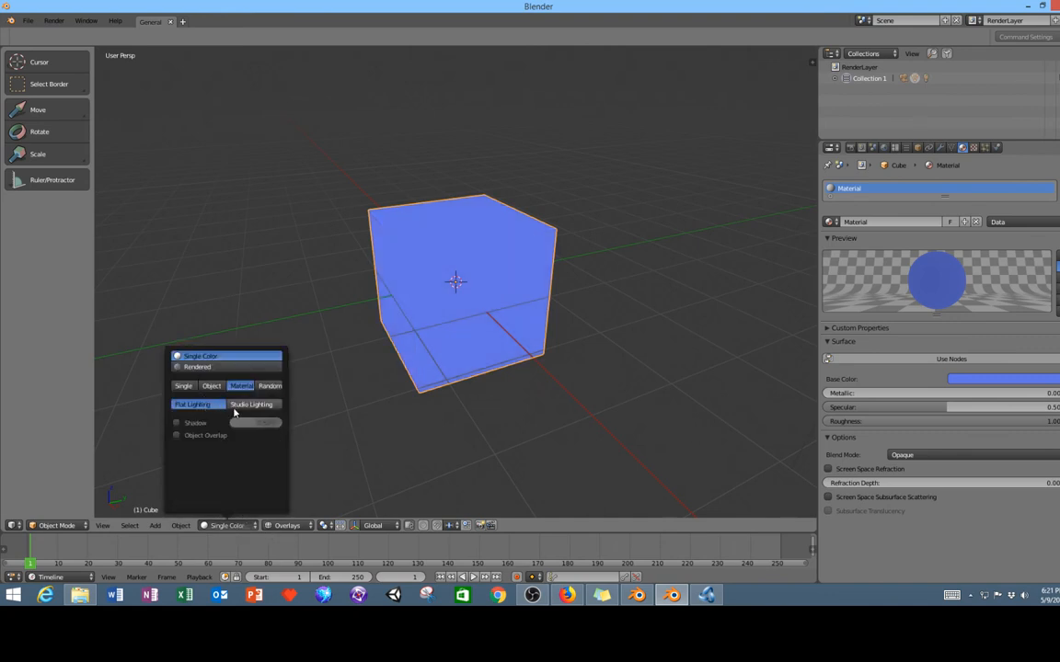
left_click(249, 405)
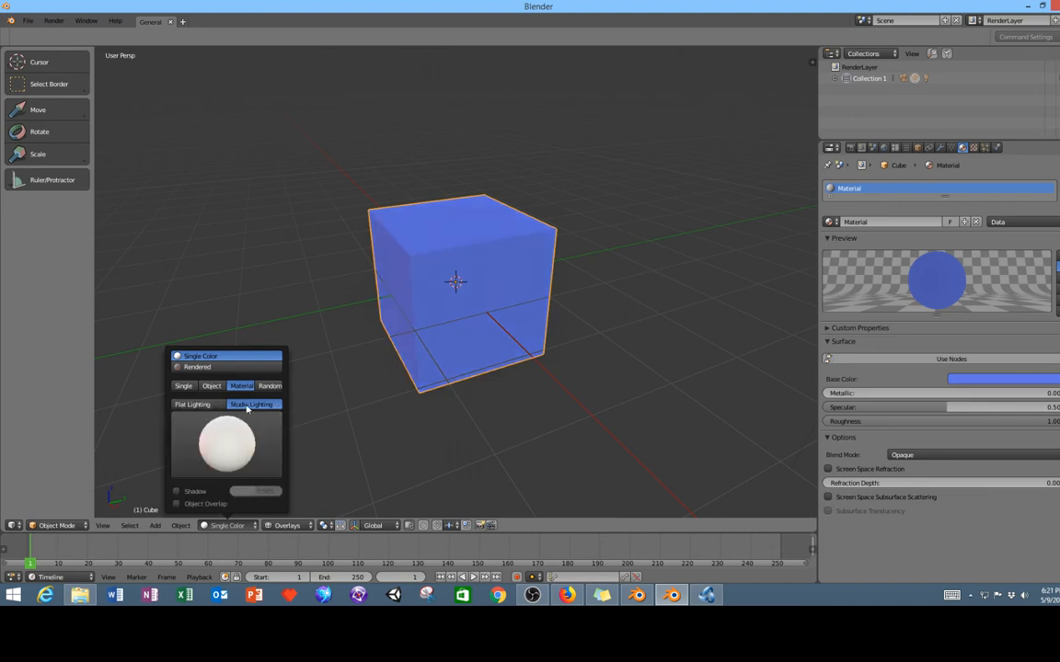
left_click(244, 526)
- Switch to Blender 2.79 and try Rendered viewport shading before setting it to Material
left_click(636, 598)
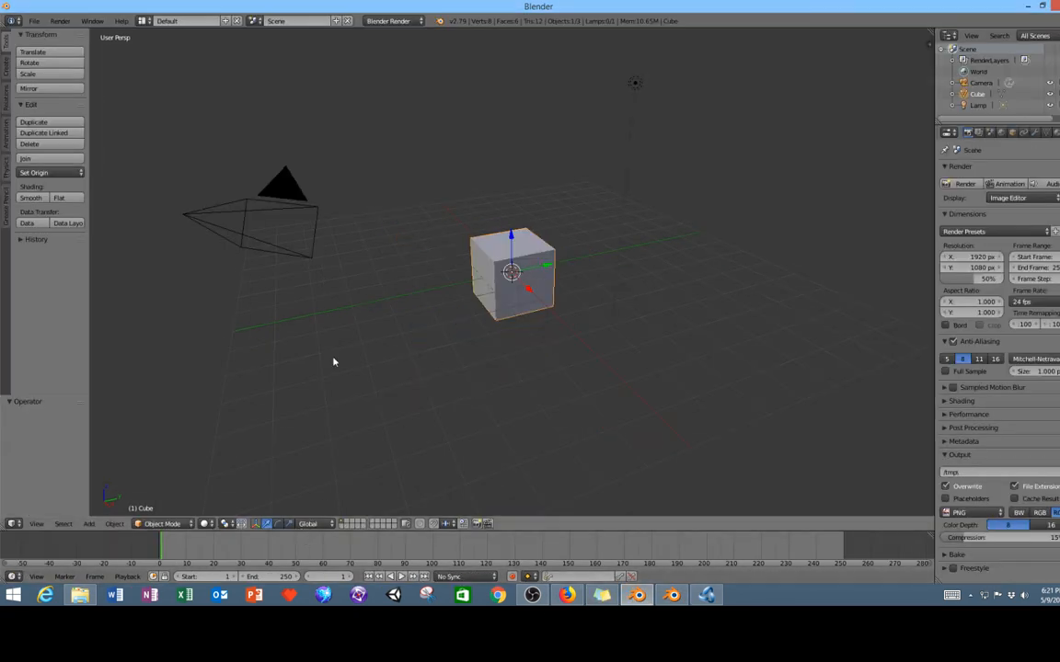
left_click(206, 524)
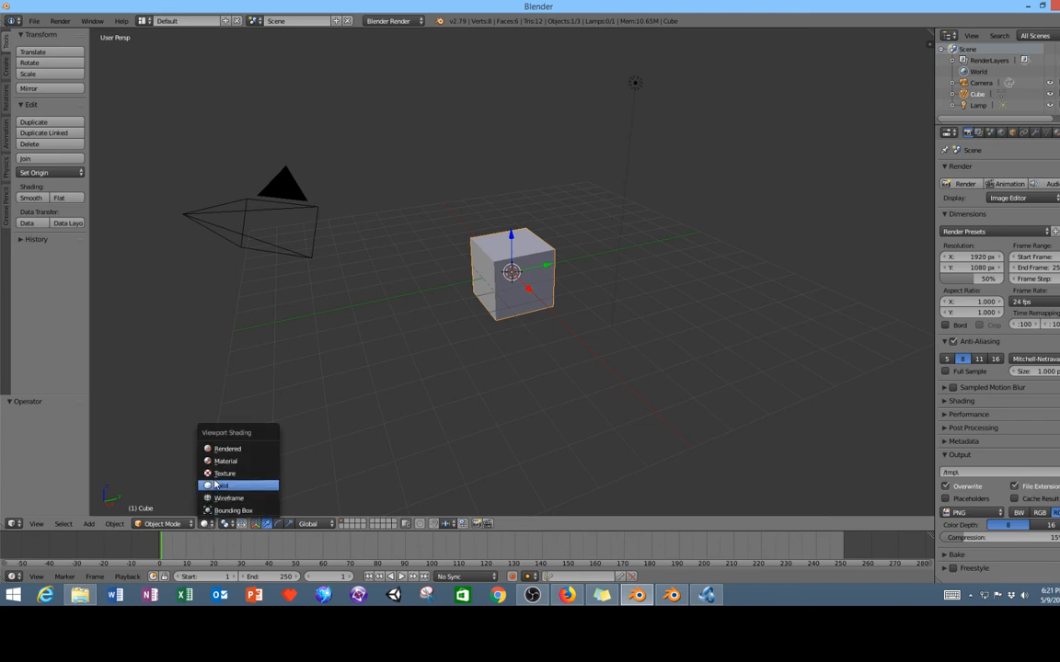
left_click(225, 449)
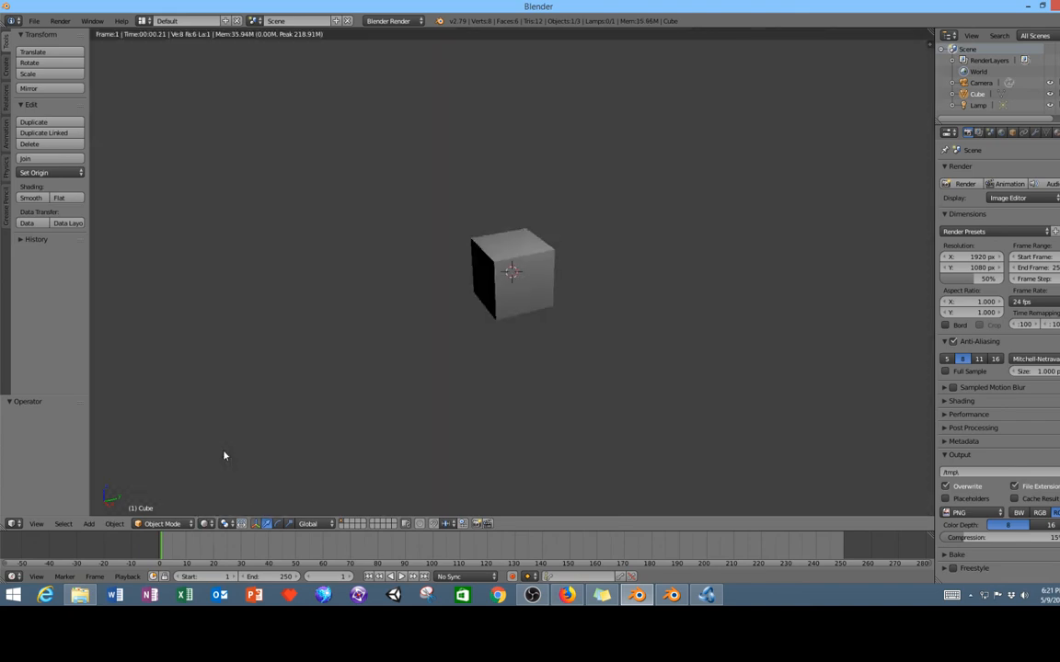
left_click(213, 523)
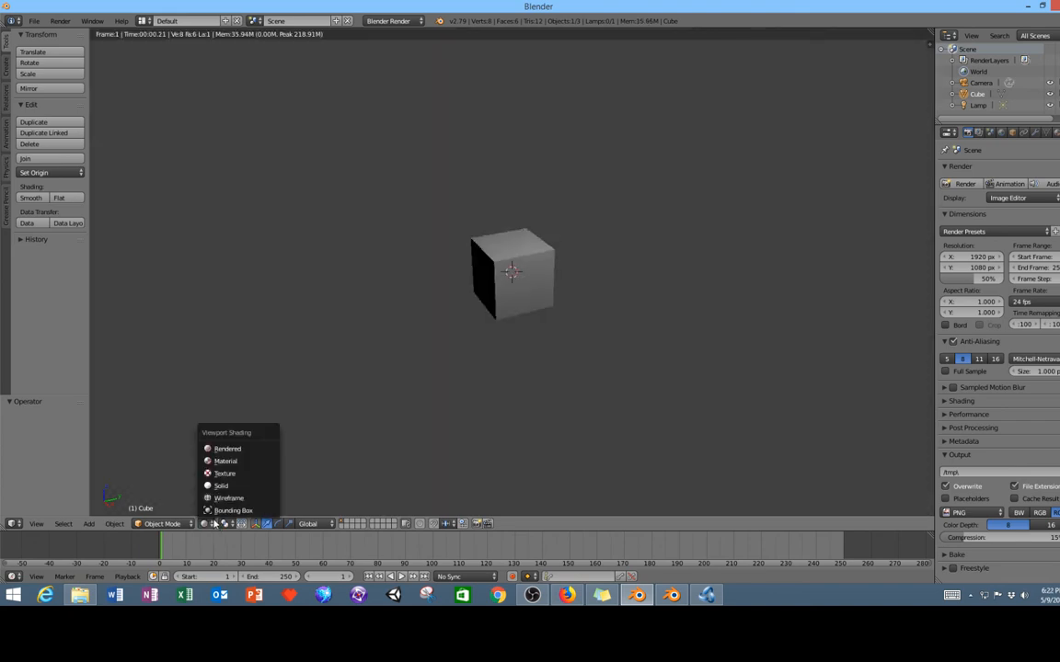
left_click(232, 461)
- Switch to Blender 2.80, look through the overlay options, and preview Rendered shading before returning to Single Color
left_click(673, 597)
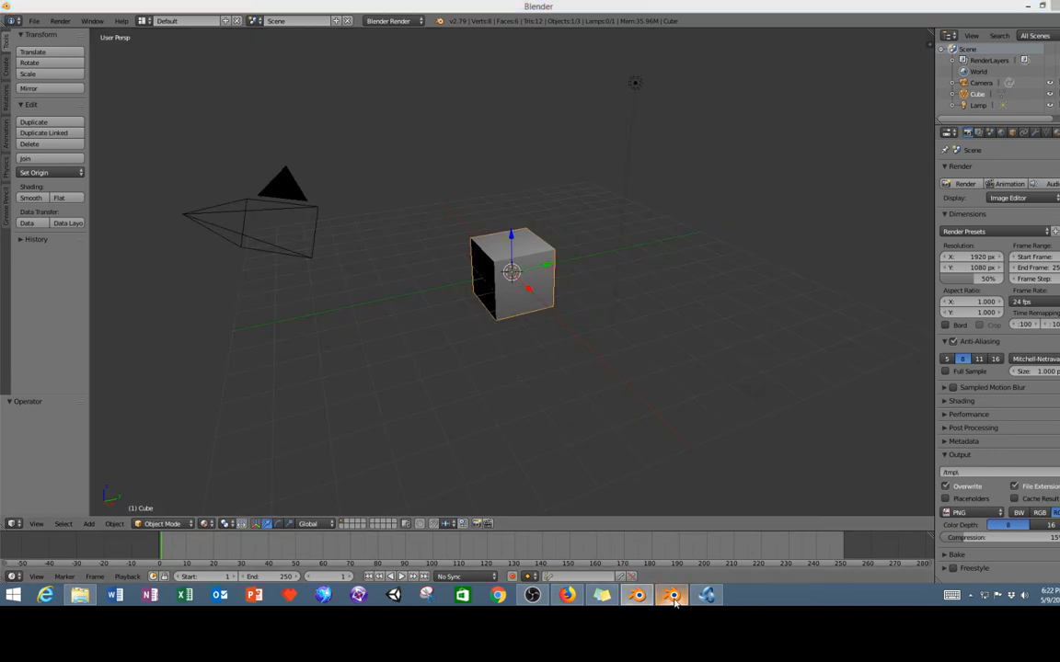
left_click(287, 526)
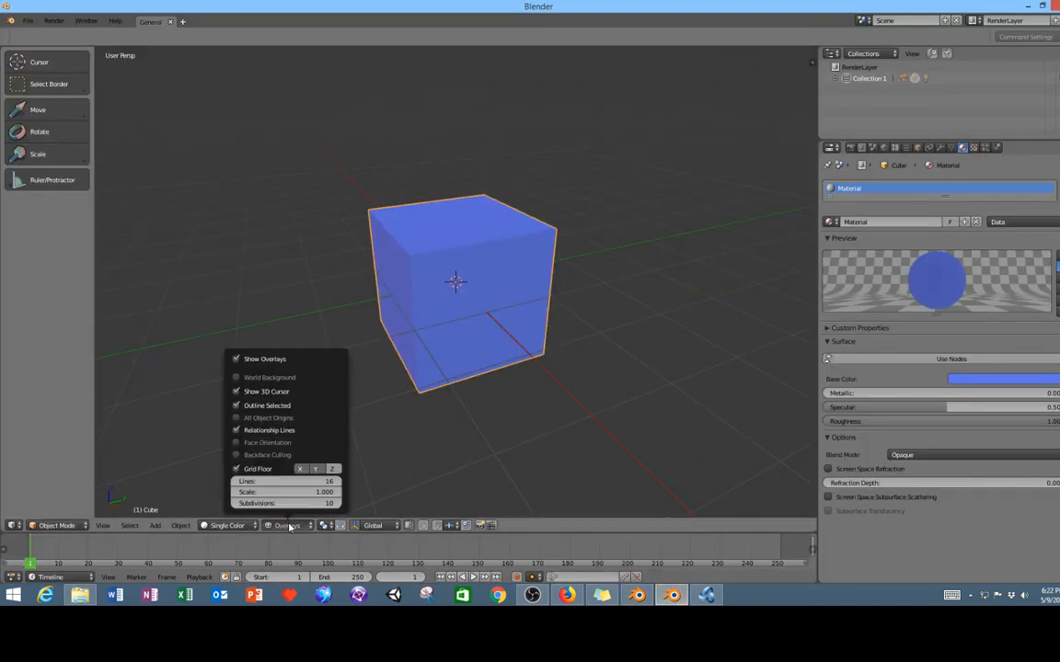
mouse_move(249, 531)
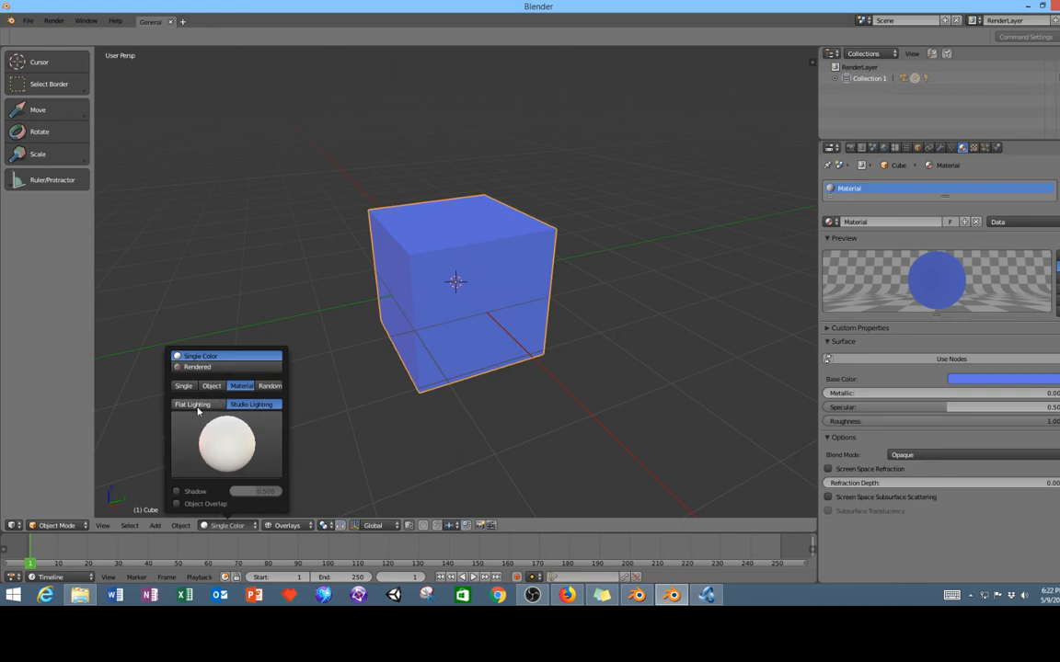
left_click(211, 367)
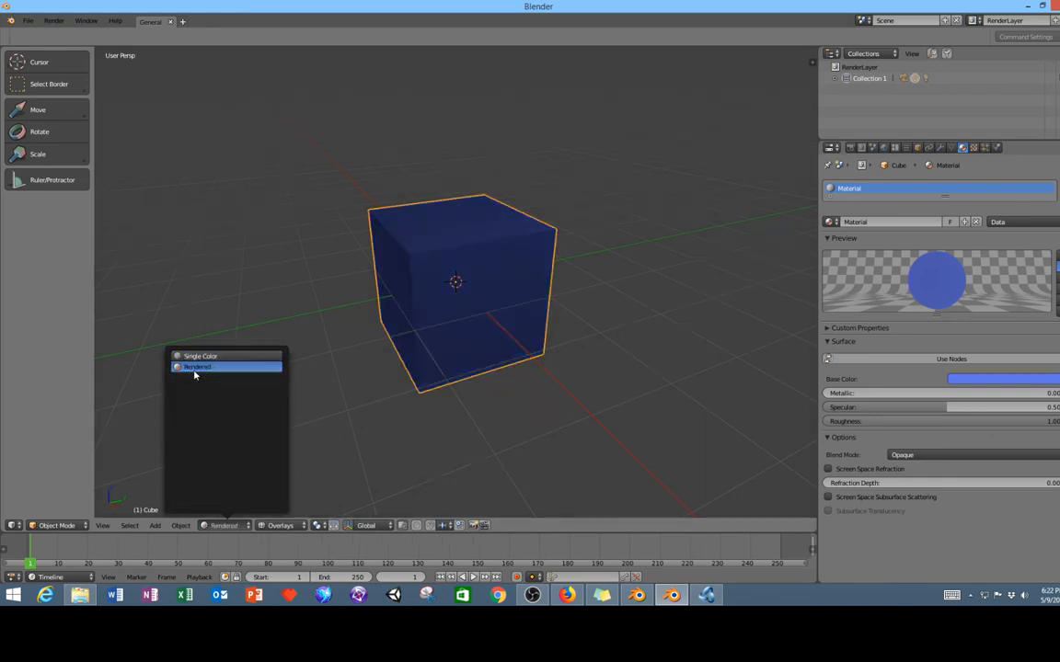
left_click(219, 357)
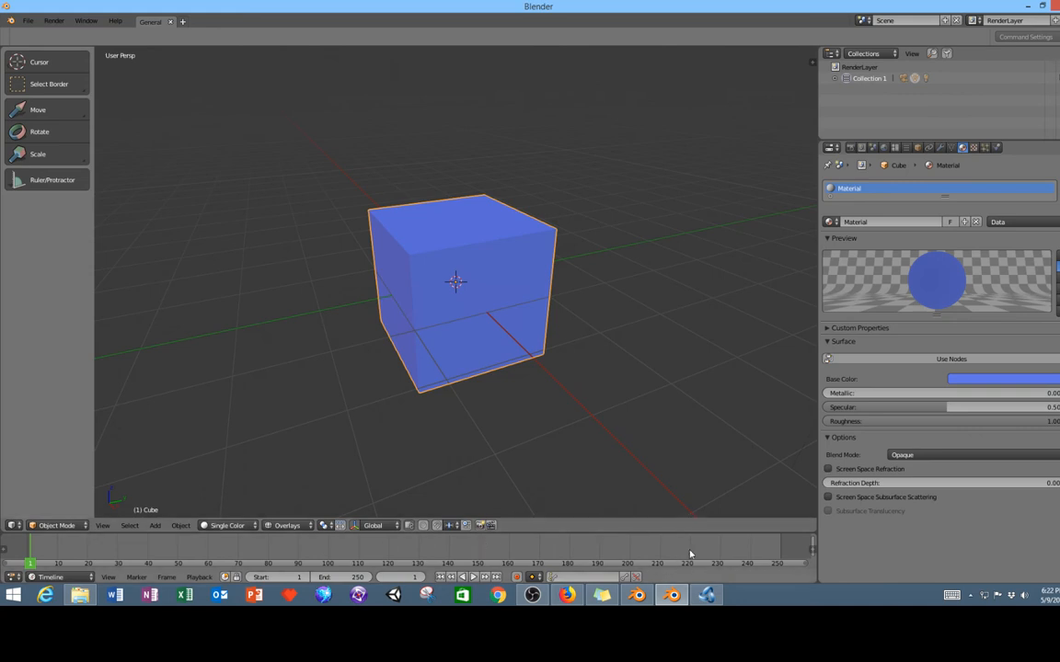
- Switch to Blender 2.79 and step through scene layers 2, 1 and 4, returning to layer 1
left_click(638, 596)
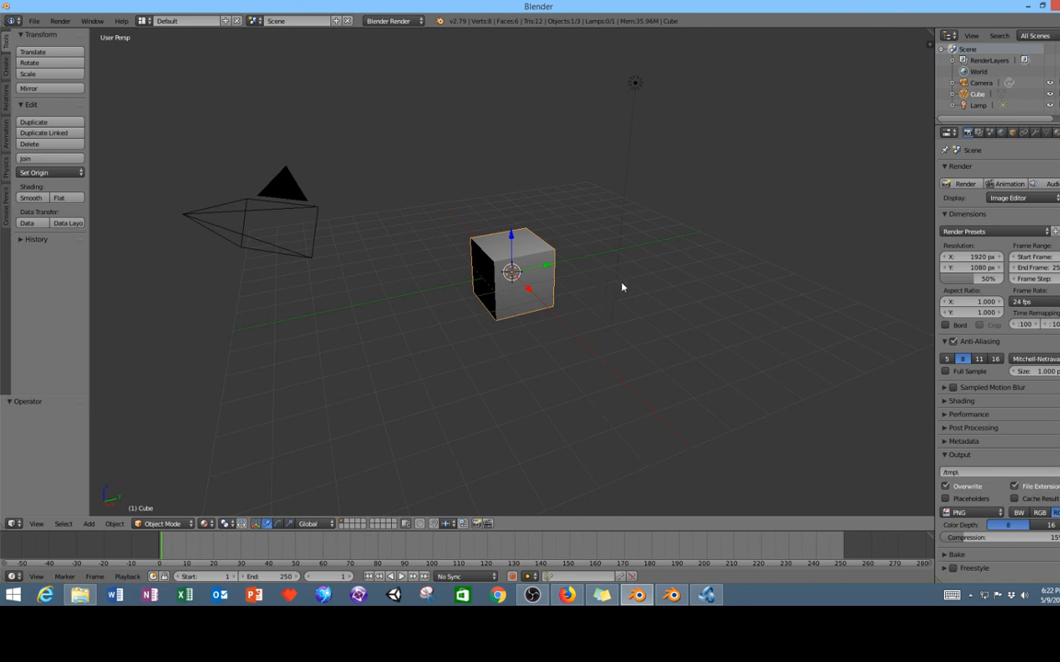
key("2")
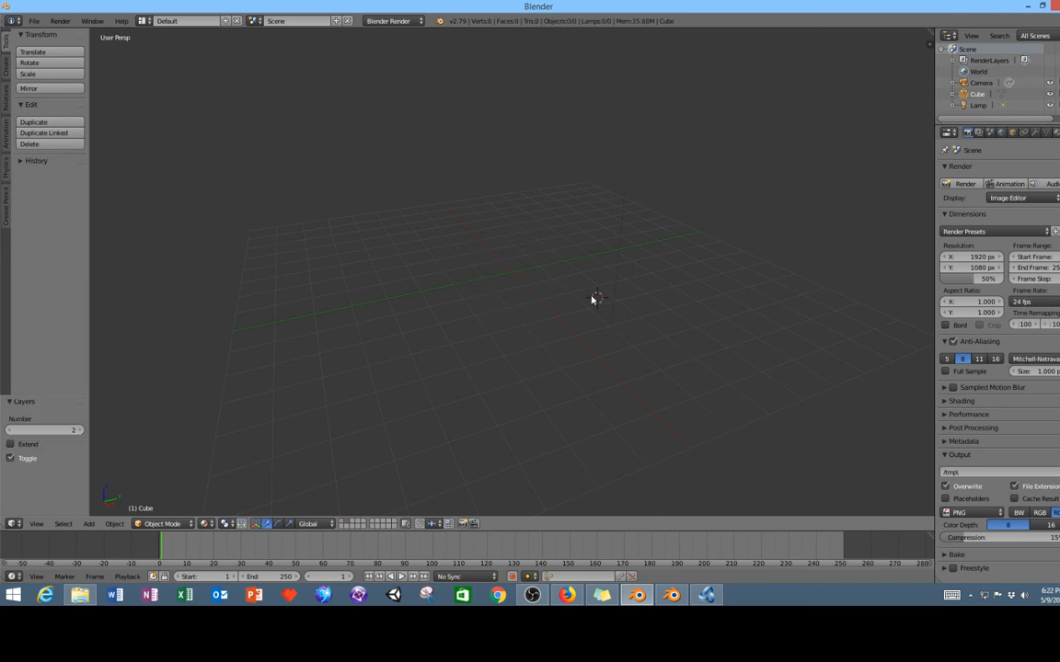
key("1")
key("4")
left_click(344, 522)
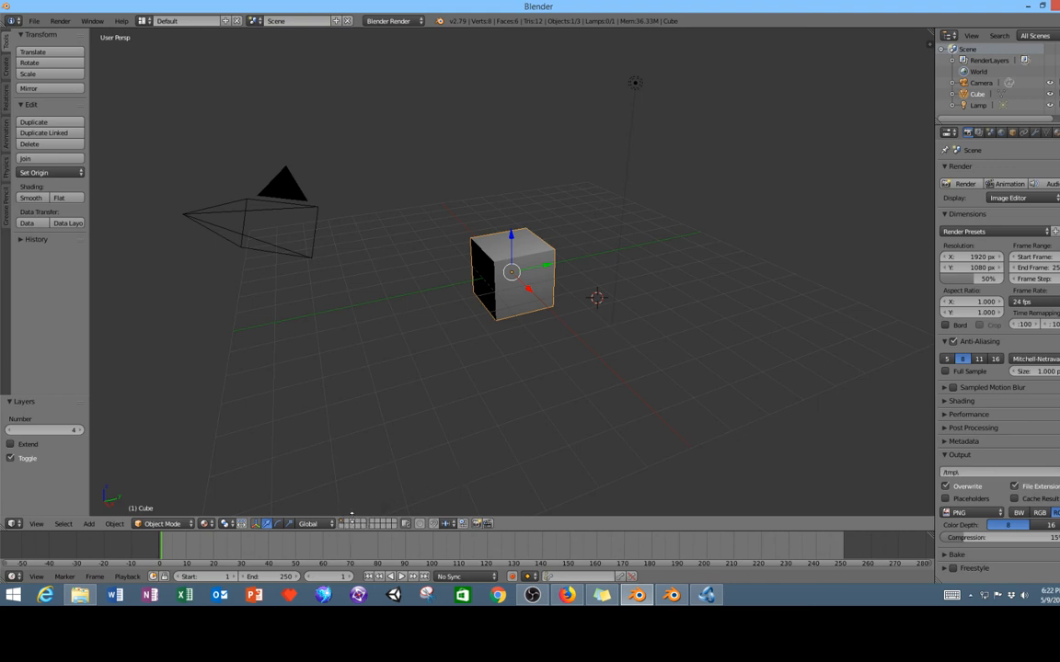
- Add a UV sphere on an empty layer and move it about 3.36 units along negative Y
left_click(349, 523)
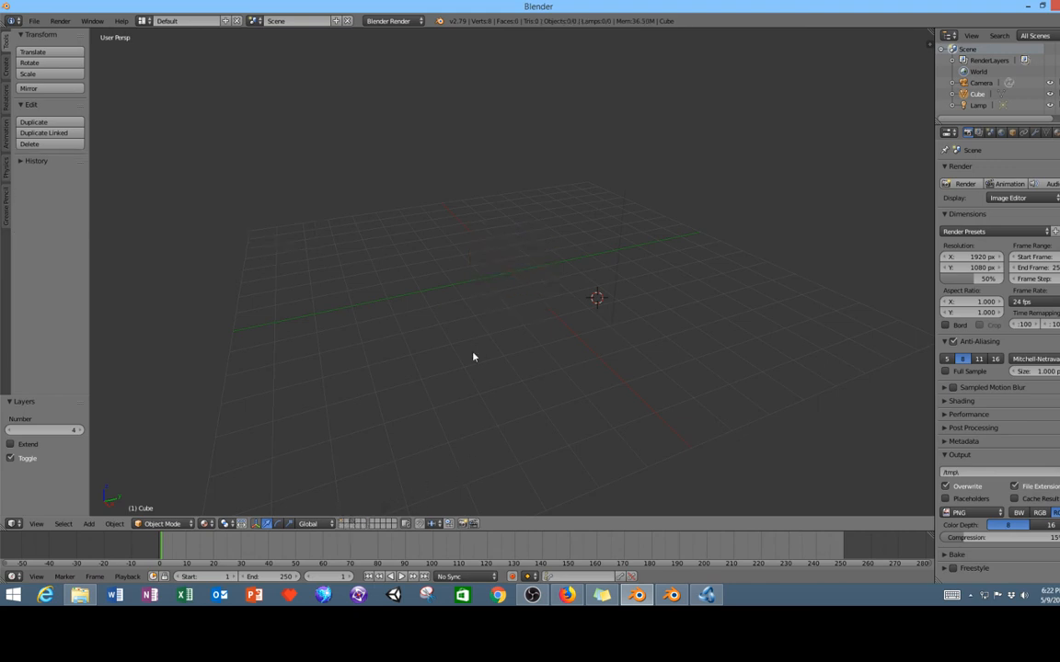
key("shift+a")
mouse_move(473, 353)
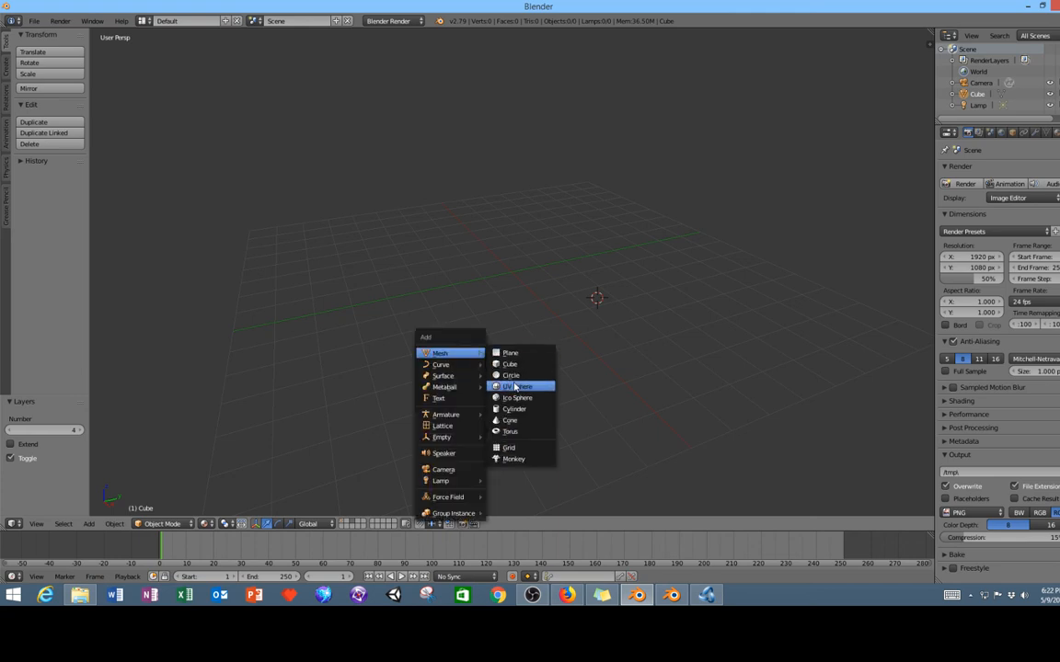
left_click(514, 385)
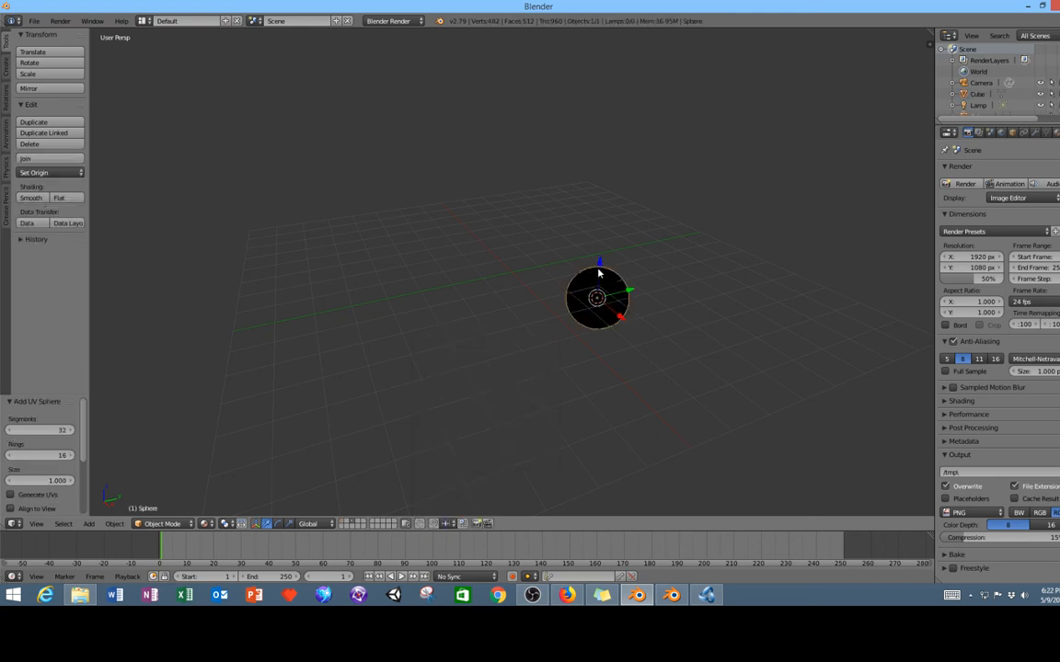
left_click_drag(599, 267, 532, 253)
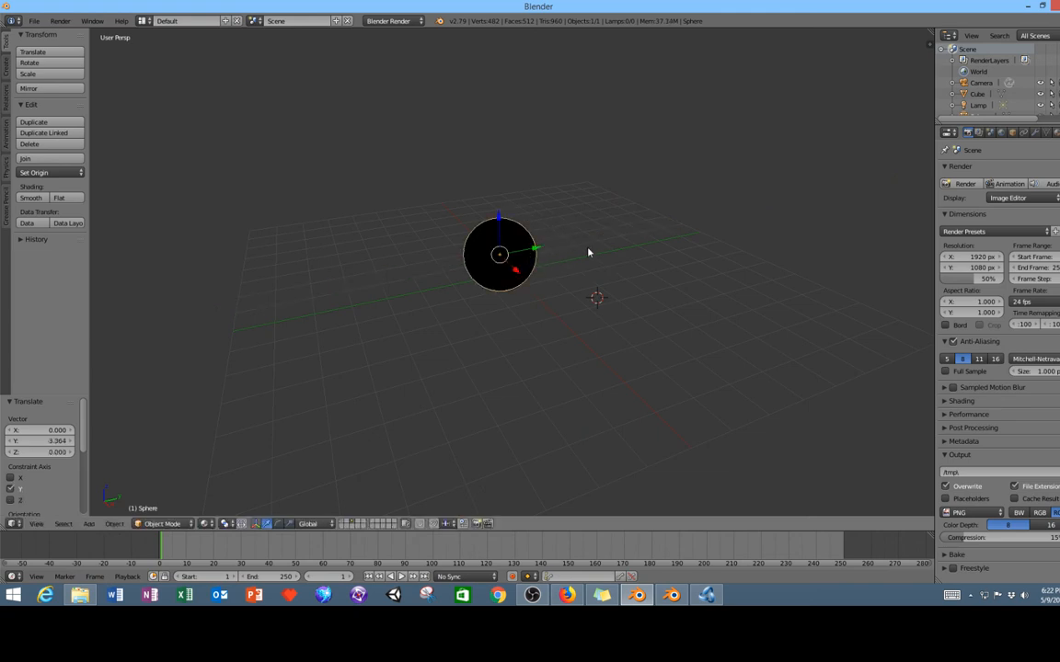
- Give the sphere a new material, widen the Properties editor, and view the sphere from several angles
left_click(1055, 132)
left_click(992, 206)
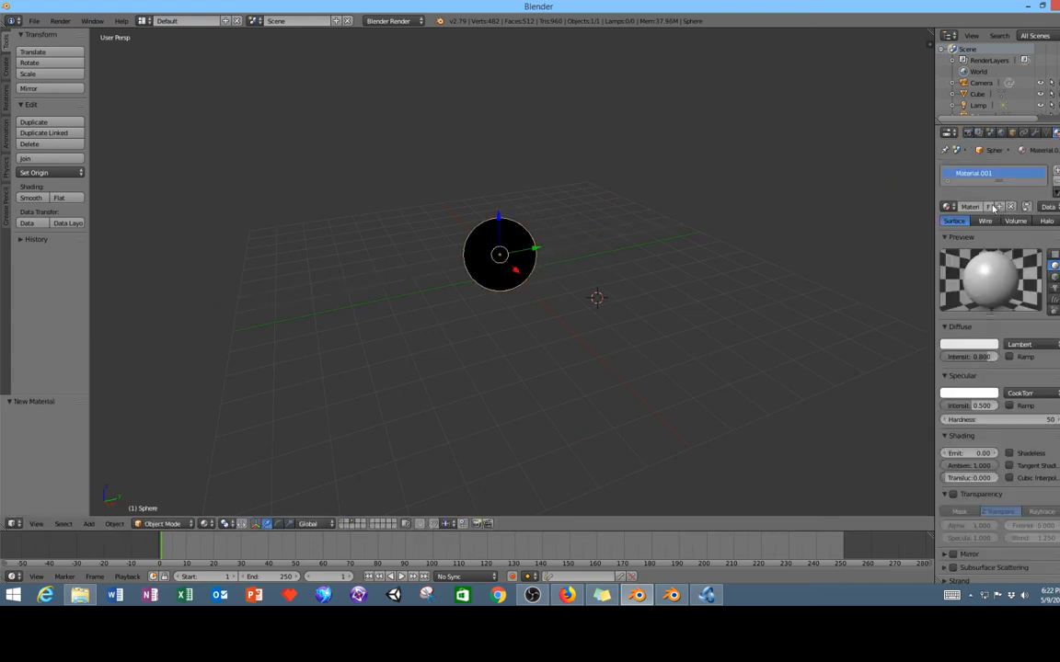
left_click_drag(936, 316, 797, 315)
middle_click_drag(486, 291, 439, 310)
scroll(429, 289, "up", 6)
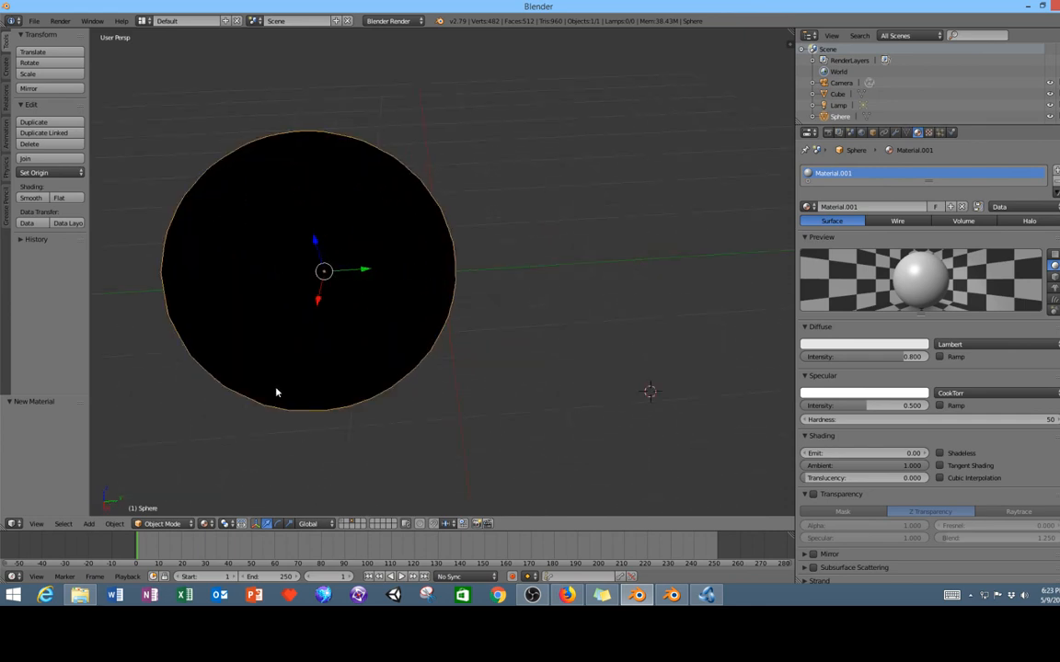
middle_click_drag(277, 393, 336, 376)
scroll(318, 374, "down", 5)
scroll(473, 317, "up", 2)
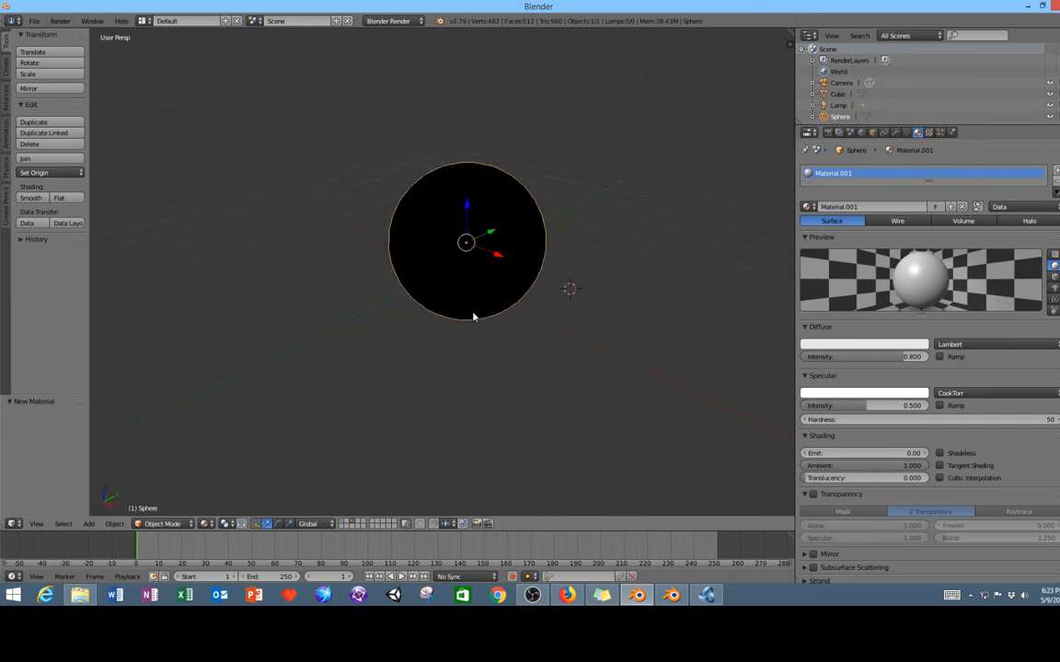
- Alternate between the cube's layer and an empty layer, finishing on the cube's layer
left_click(344, 524)
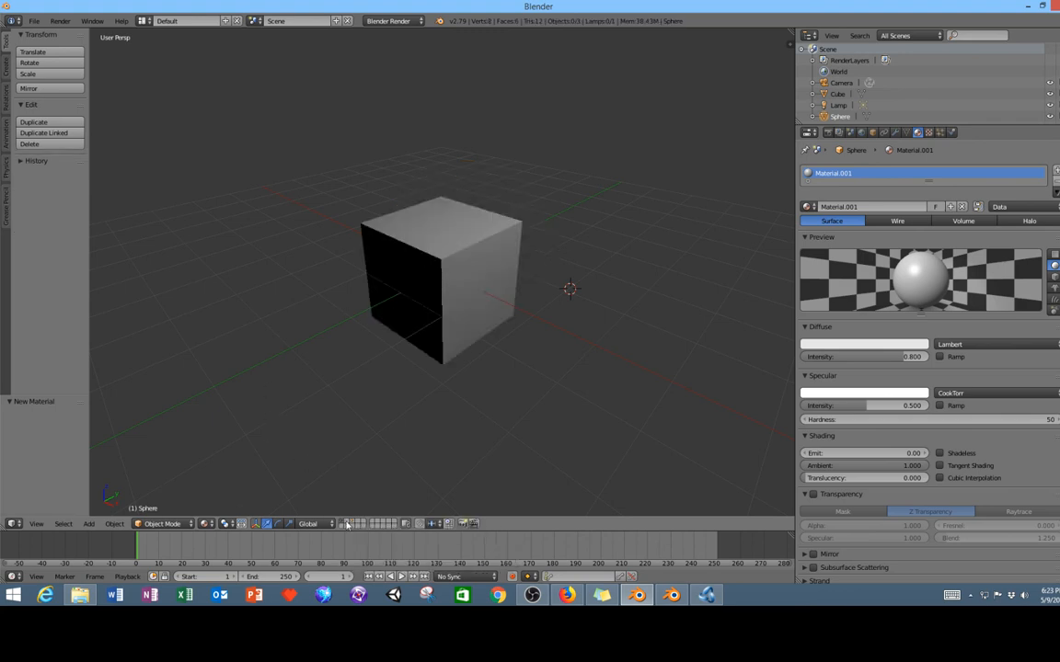
left_click(351, 523)
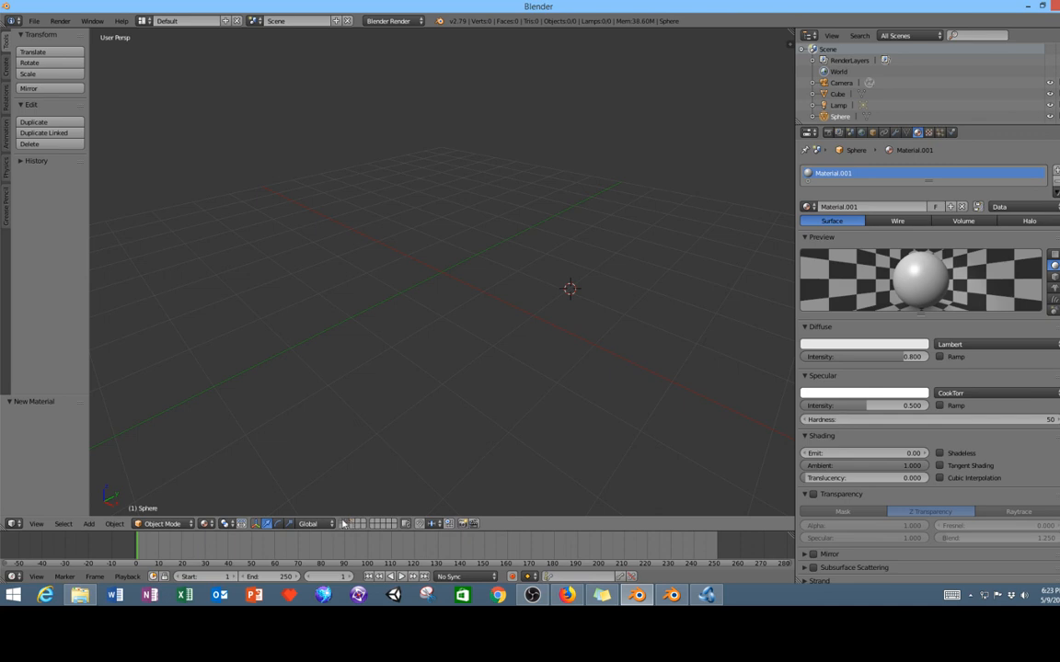
left_click(343, 524)
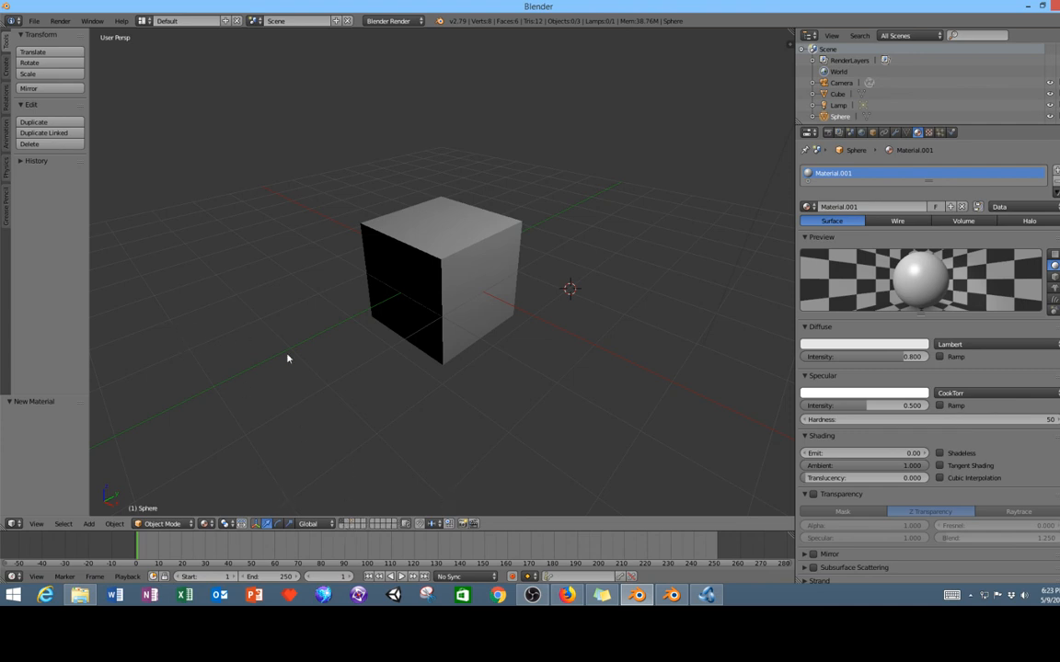
- Switch to Blender 2.80 and widen the area holding the Outliner and Properties editor
left_click(672, 596)
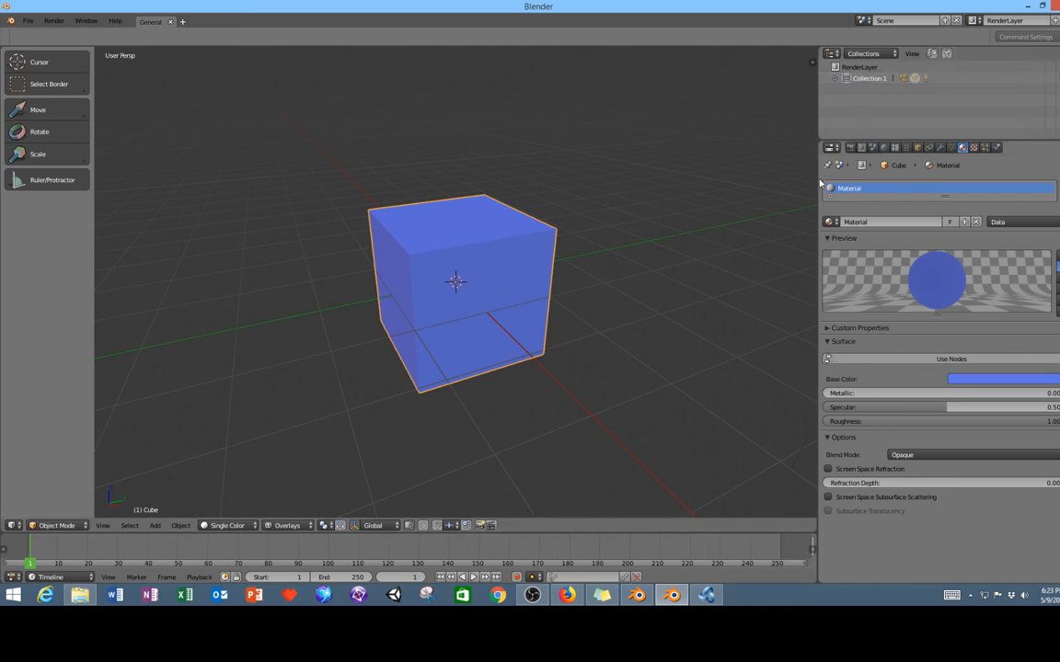
left_click_drag(814, 181, 741, 181)
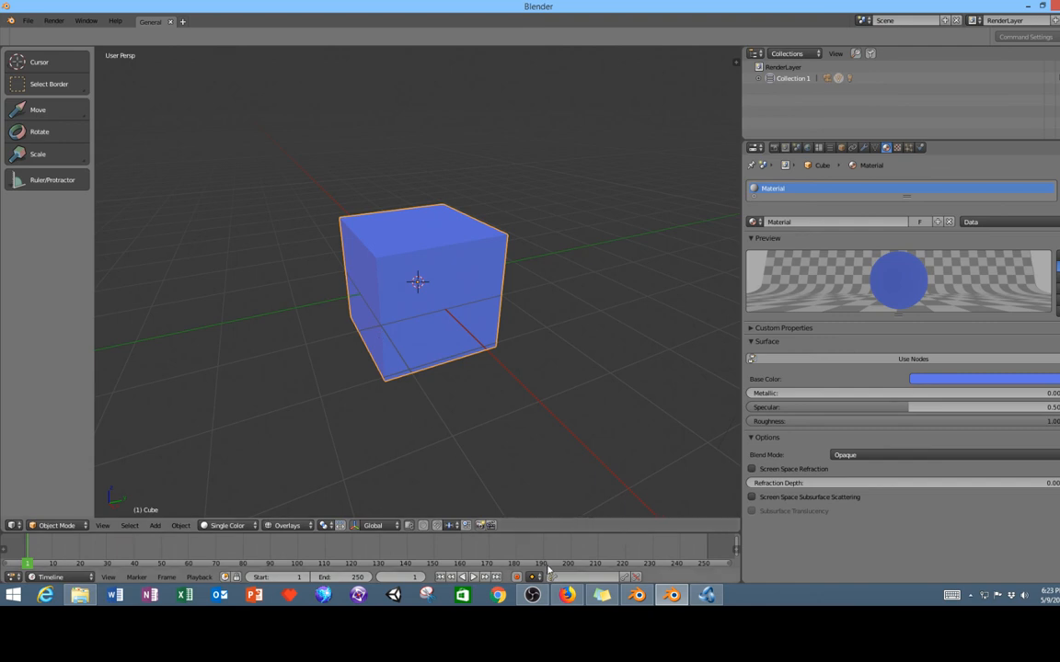
- Switch to Blender 2.79 and start a new file with the default scene
left_click(634, 595)
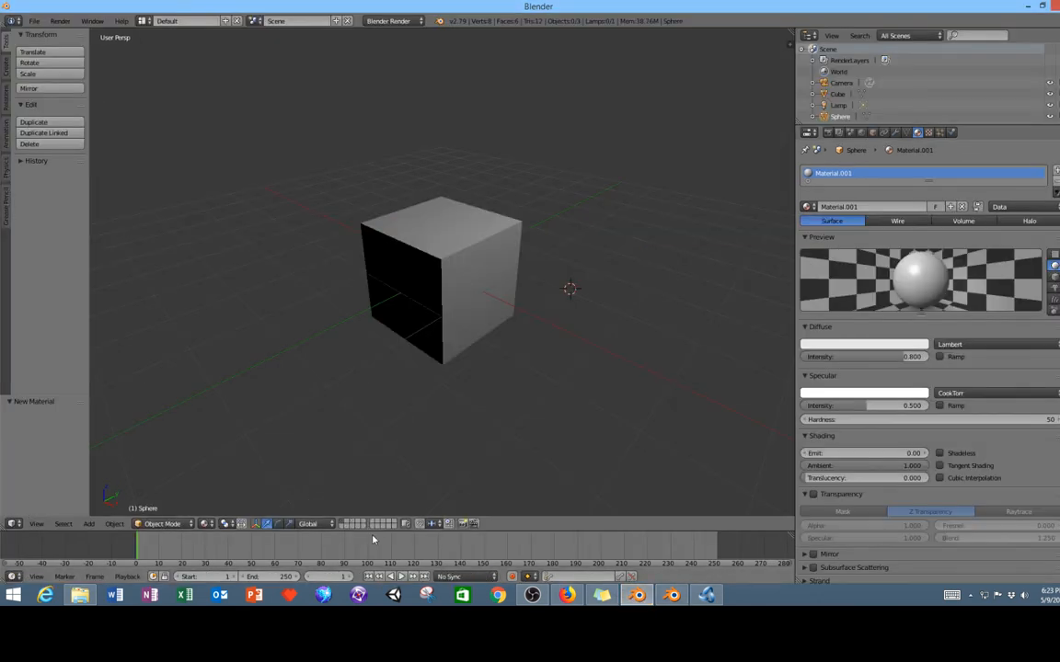
left_click(30, 22)
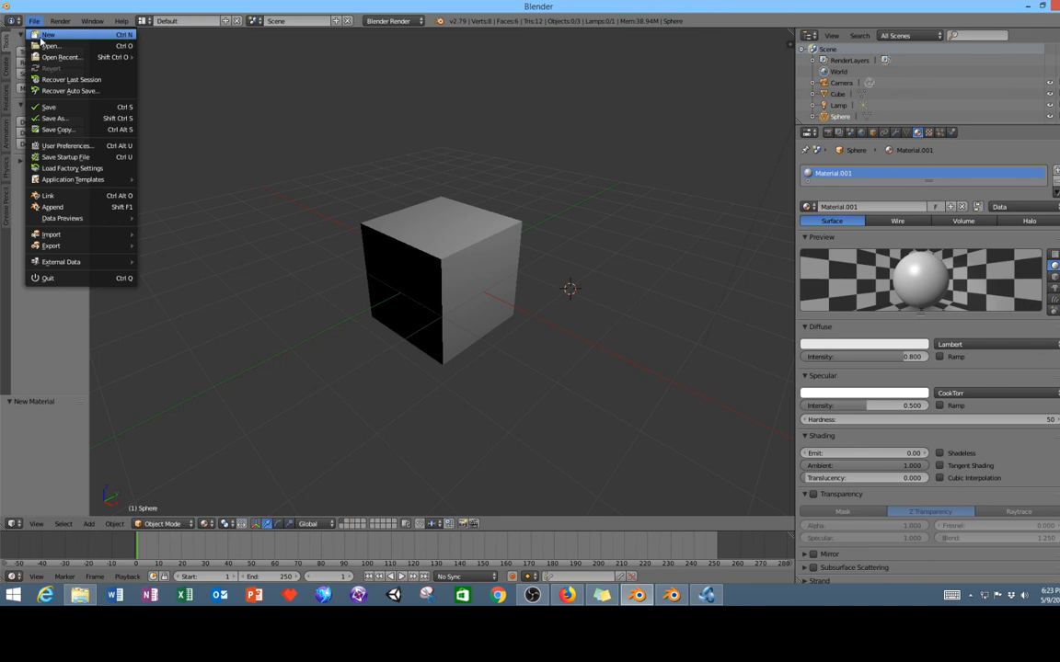
left_click(43, 35)
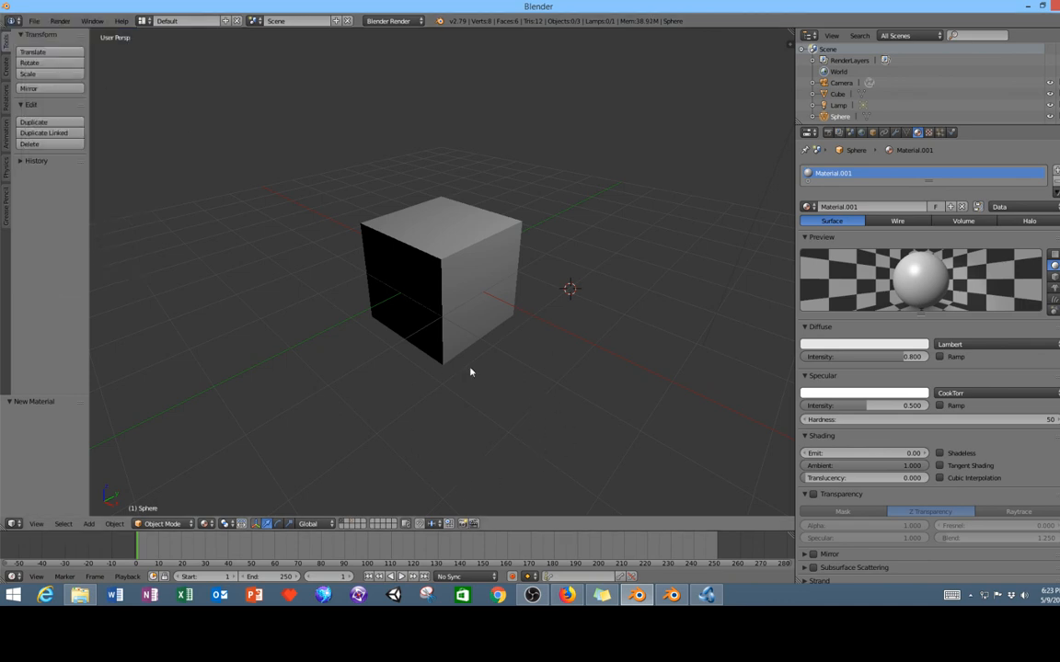
left_click(31, 21)
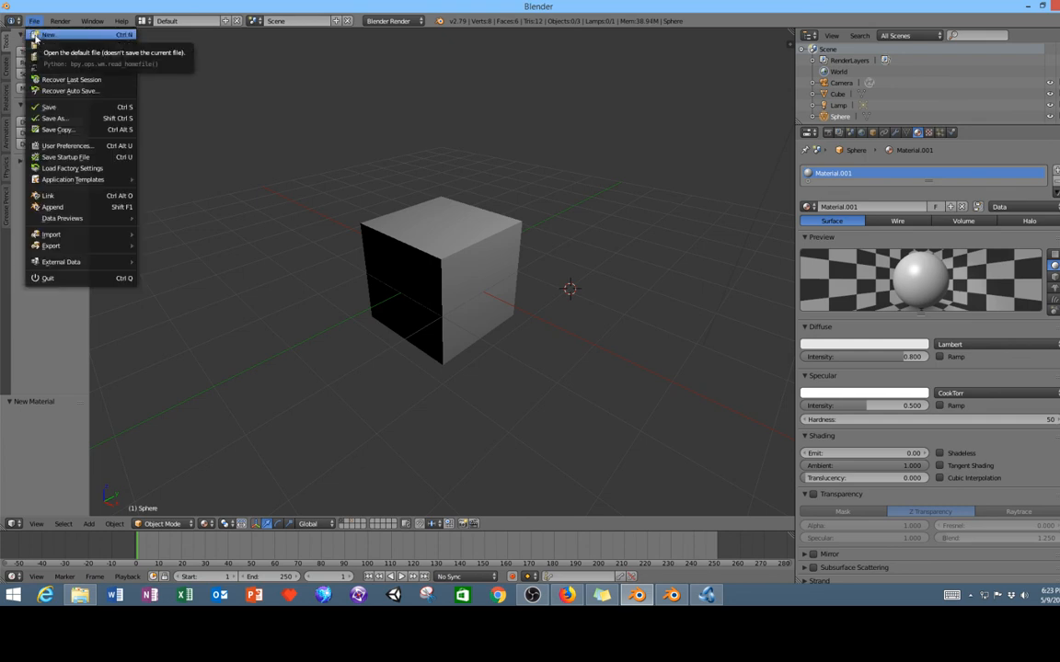
left_click(34, 35)
left_click(38, 41)
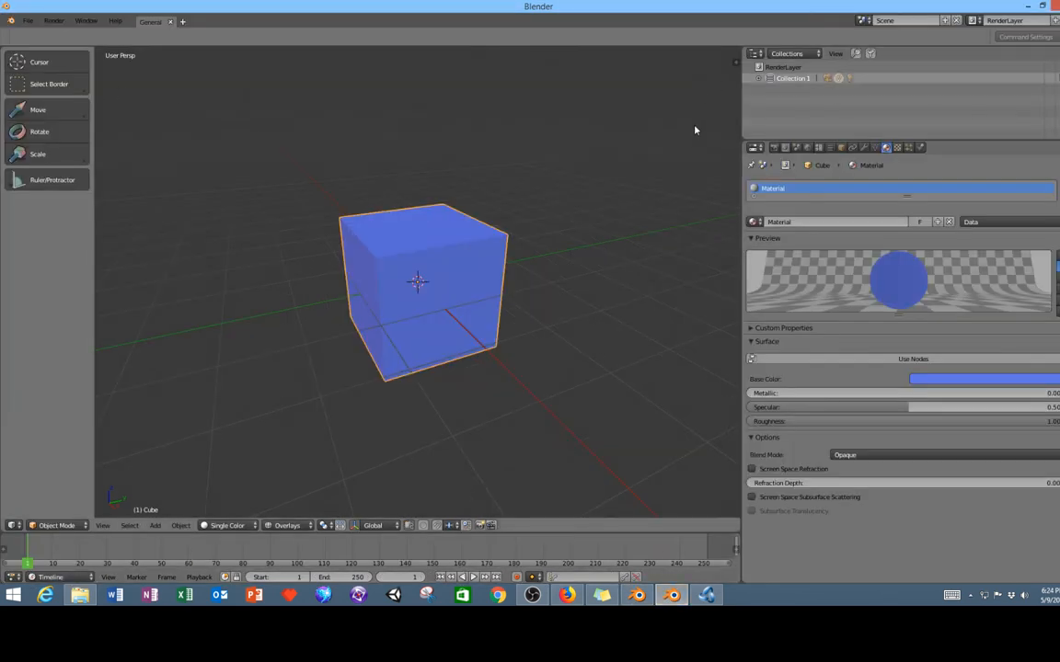
- In Blender 2.80, show the render properties and change the render engine to Clay, finishing on Cycles
left_click(774, 147)
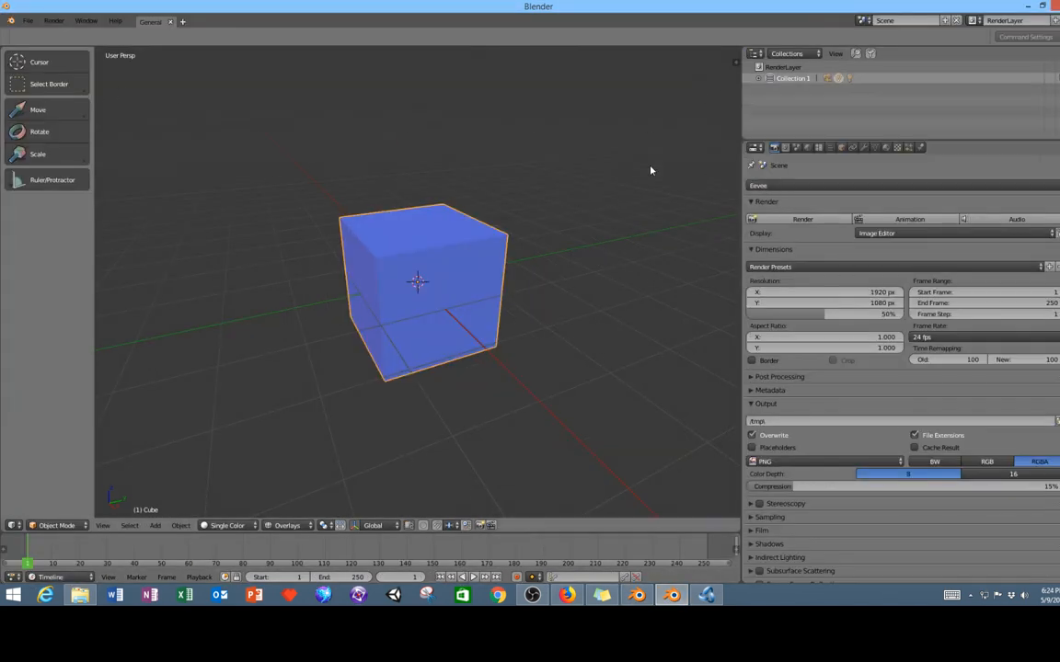
left_click(773, 186)
left_click(771, 175)
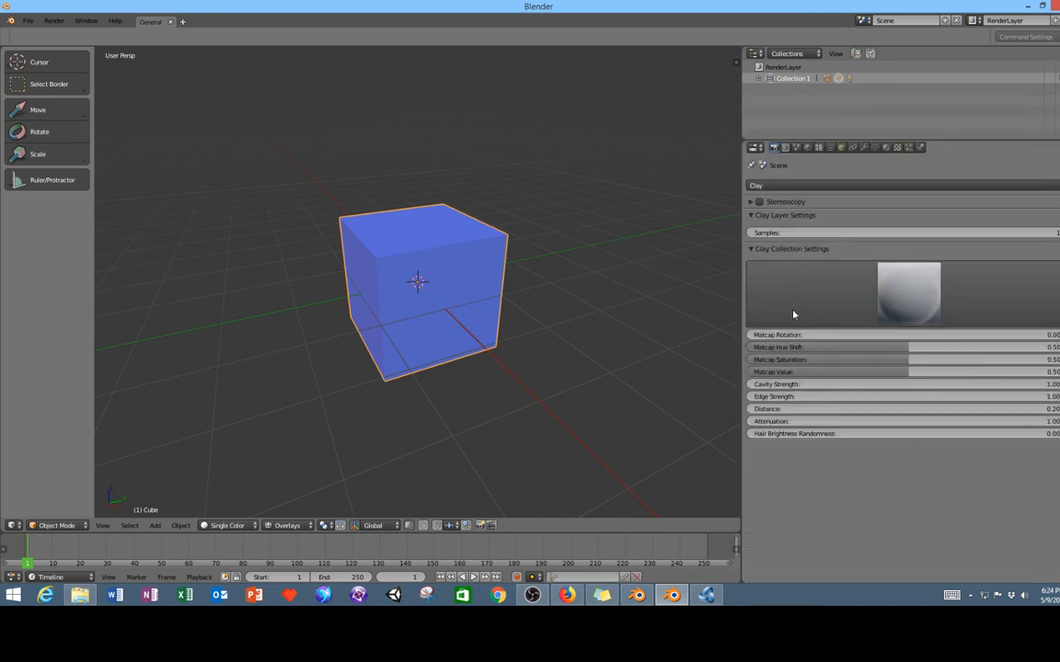
left_click(771, 186)
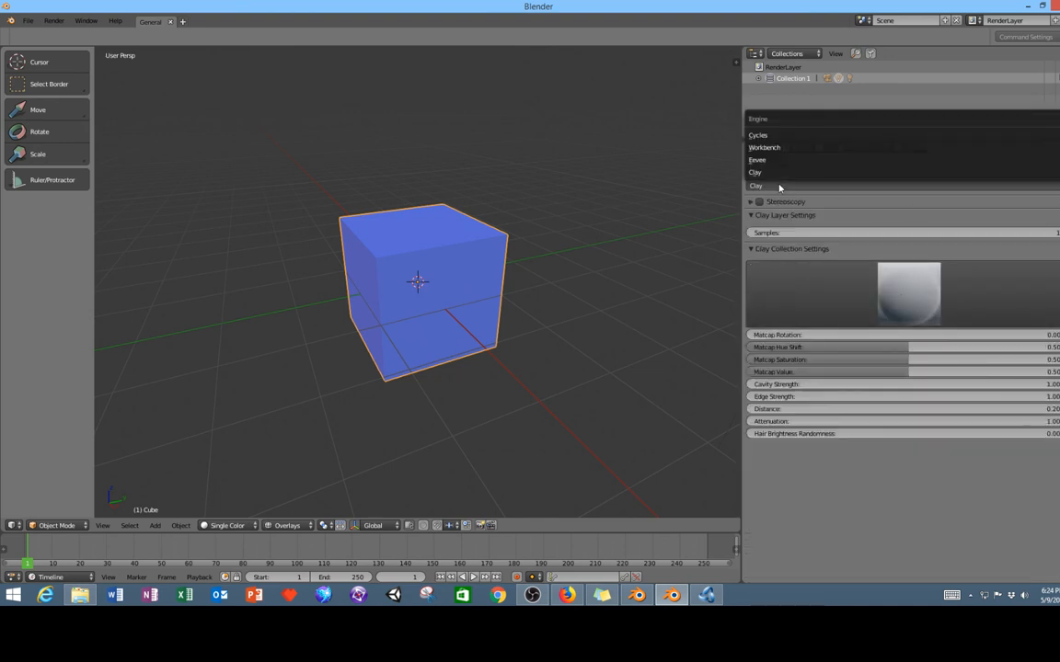
left_click(775, 137)
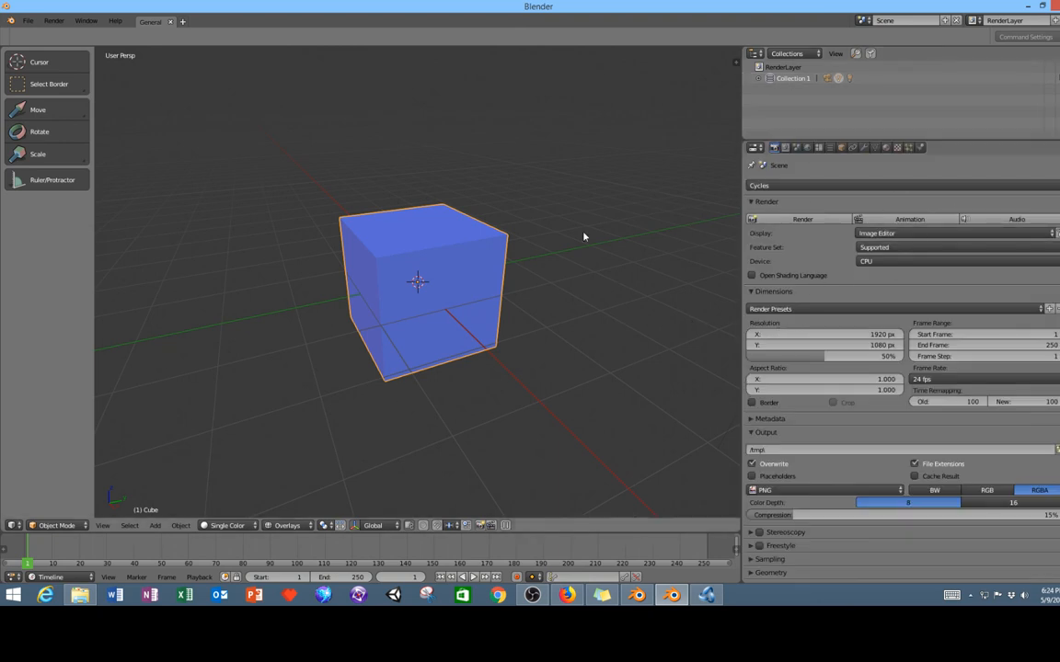
- Switch to Blender 2.79, enlarge the Timeline area upward, and change it to the Logic Editor
left_click(647, 604)
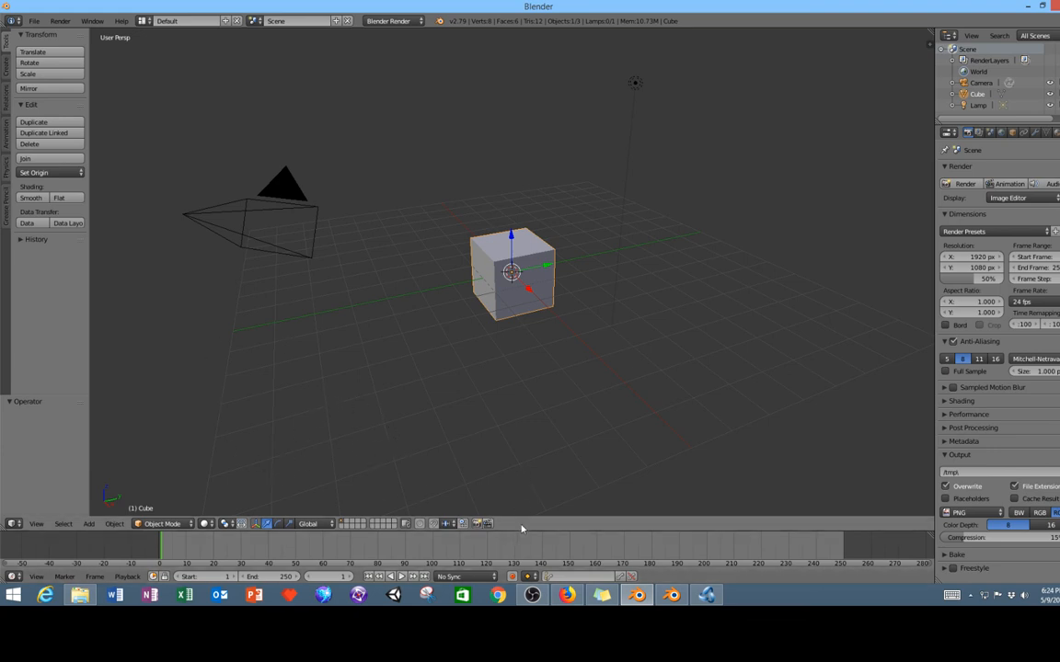
left_click_drag(522, 531, 540, 364)
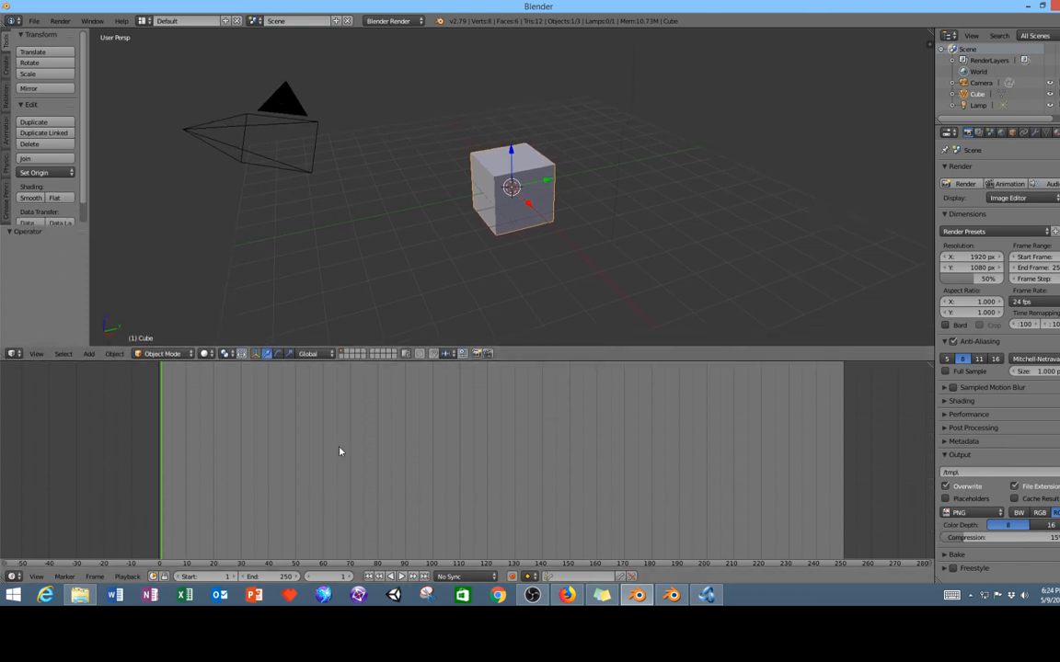
left_click(12, 575)
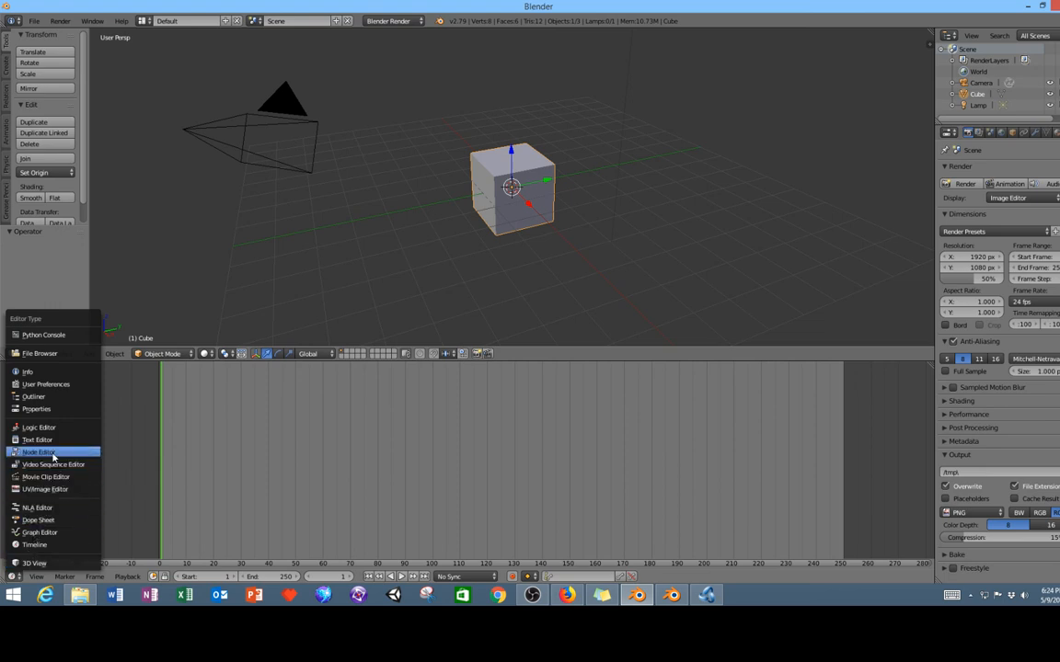
left_click(41, 428)
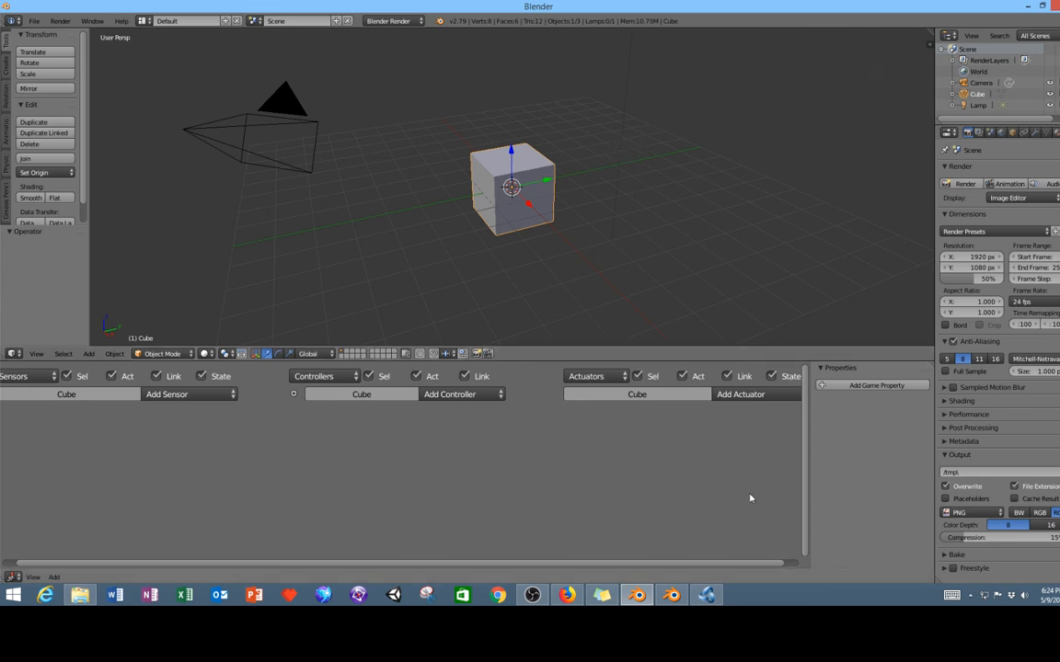
- Return to the Blender 2.80 window showing the blue cube and Cycles render settings
left_click(672, 596)
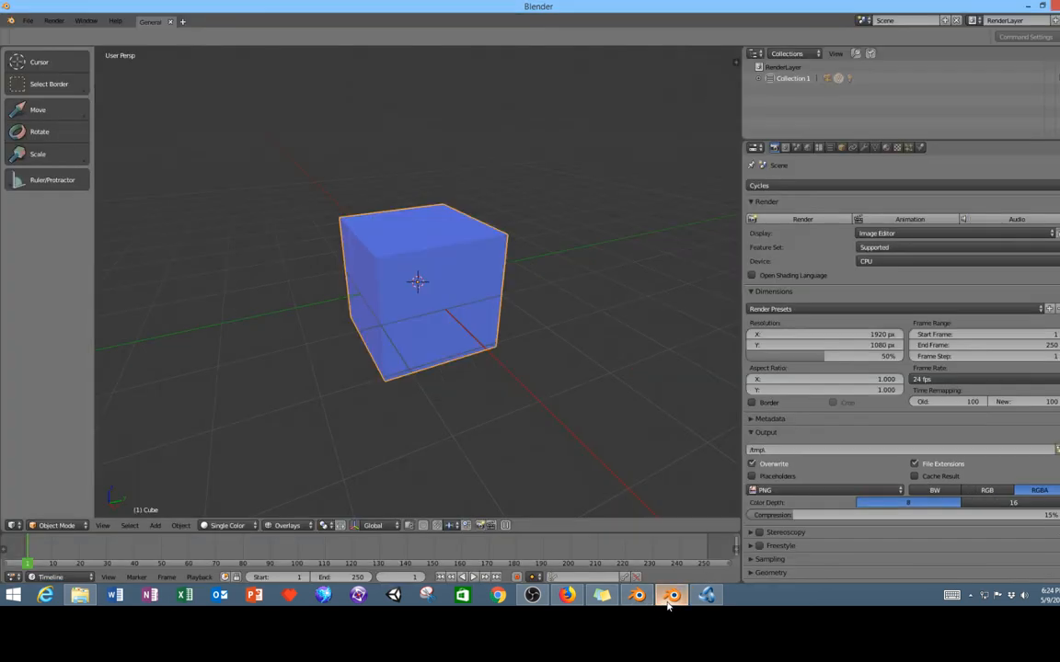
left_click(973, 599)
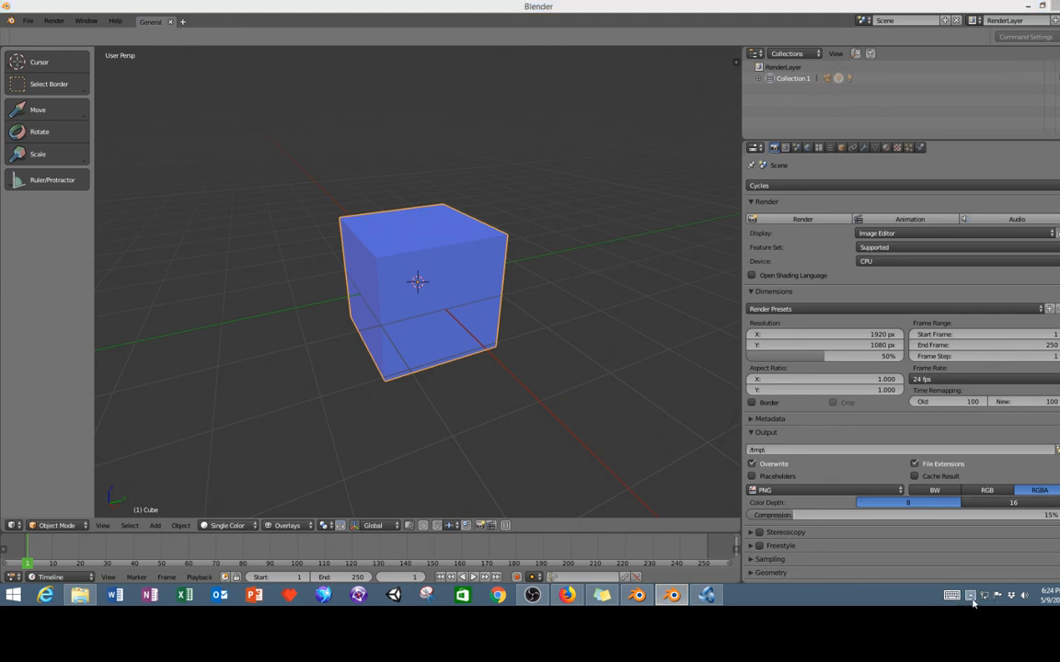
left_click(973, 599)
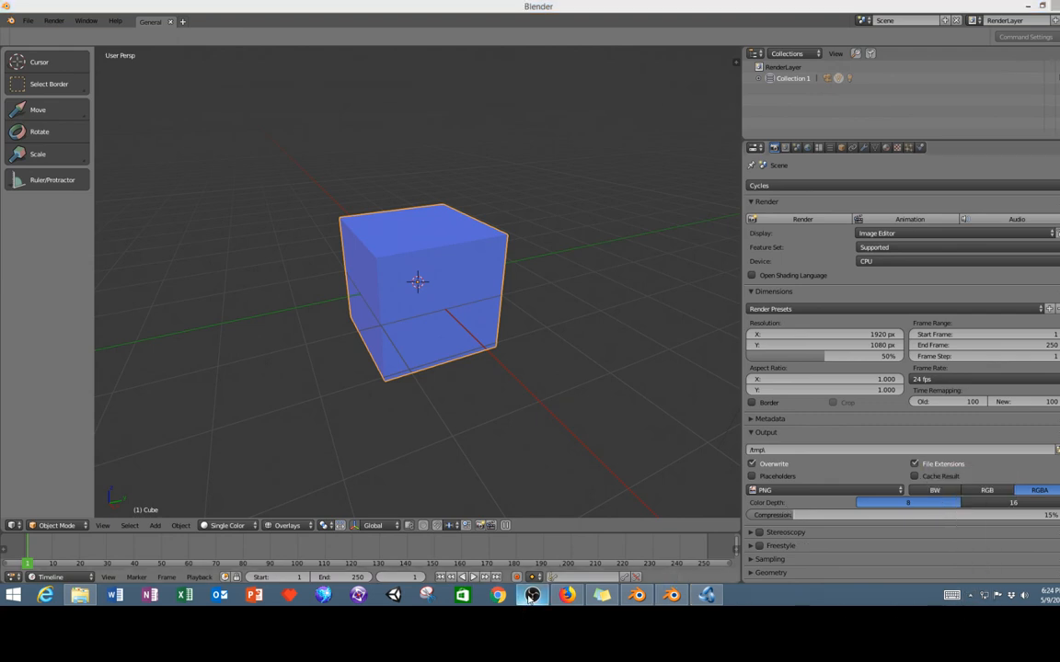